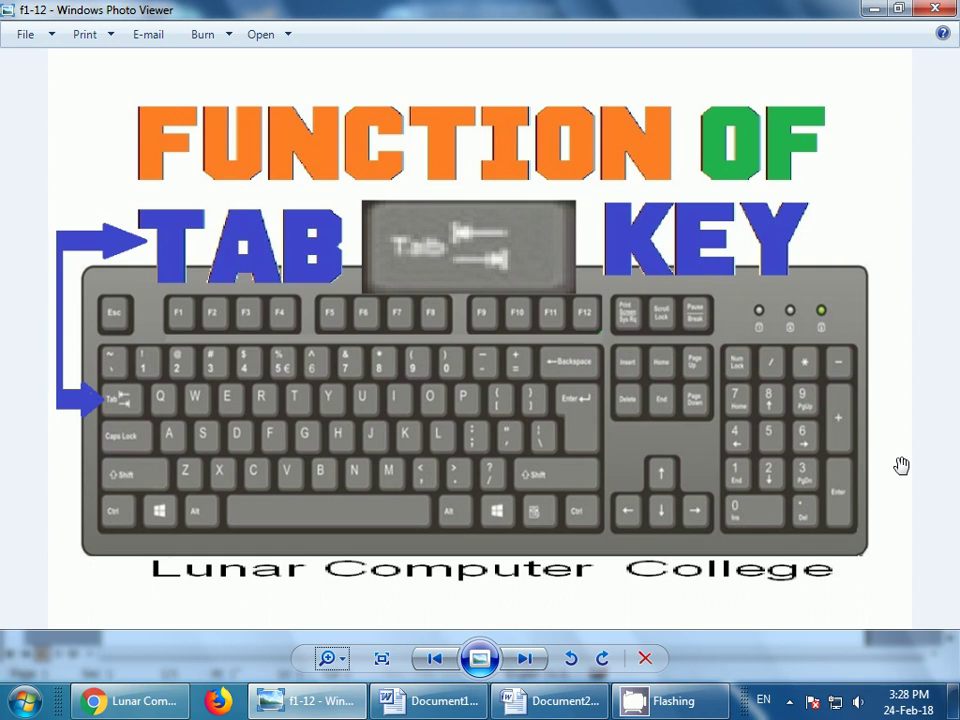
Cycle through the taskbar windows, ending on the blank Word 2007 Document2.
click(142, 704)
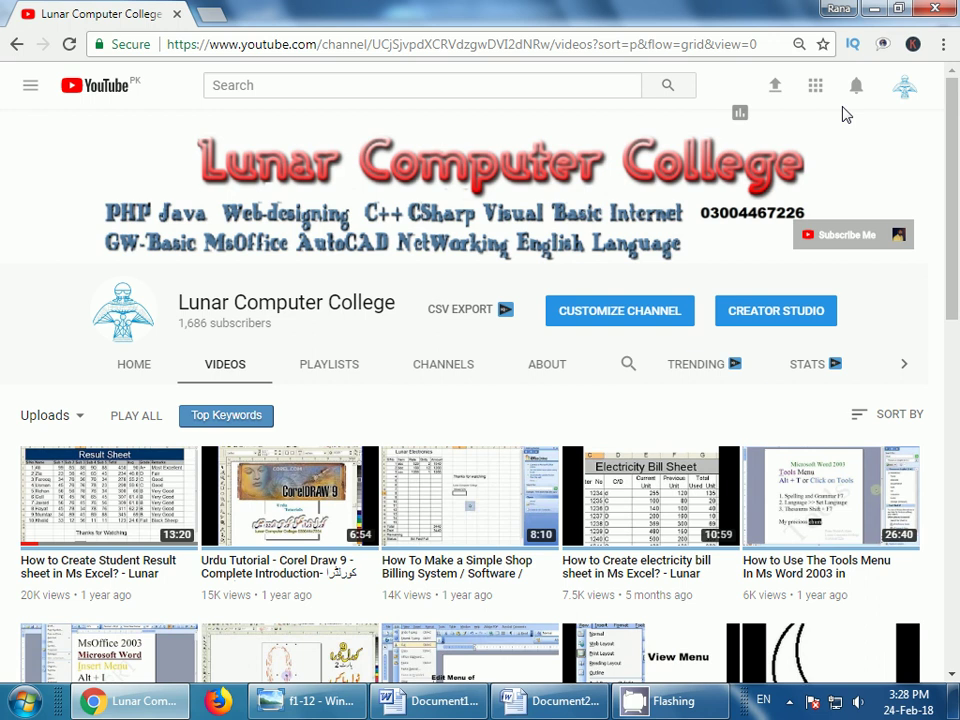
click(335, 705)
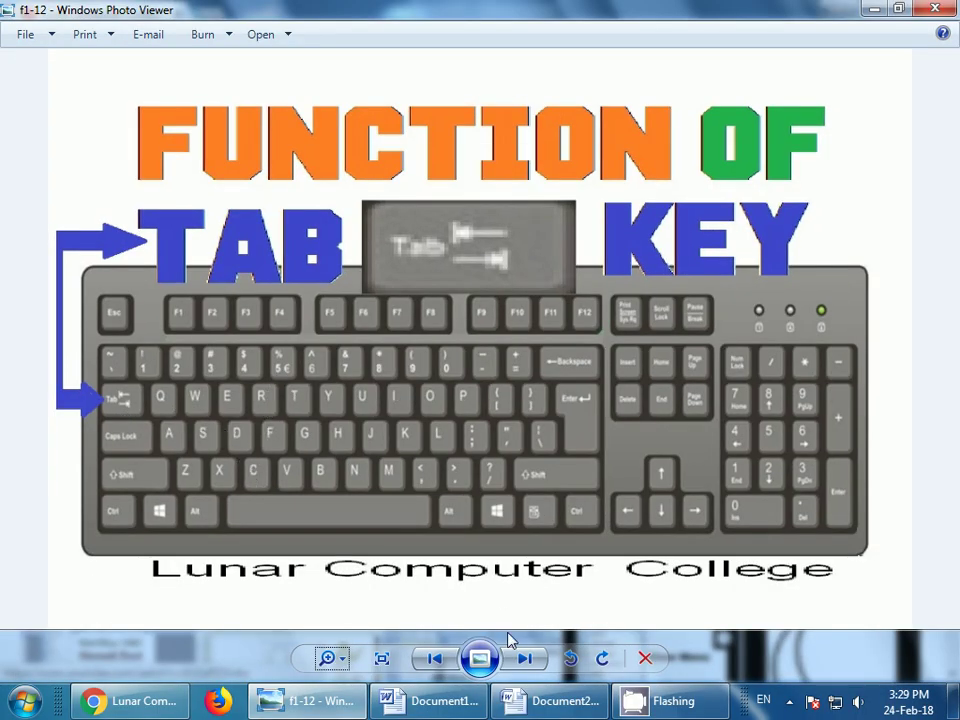
click(410, 706)
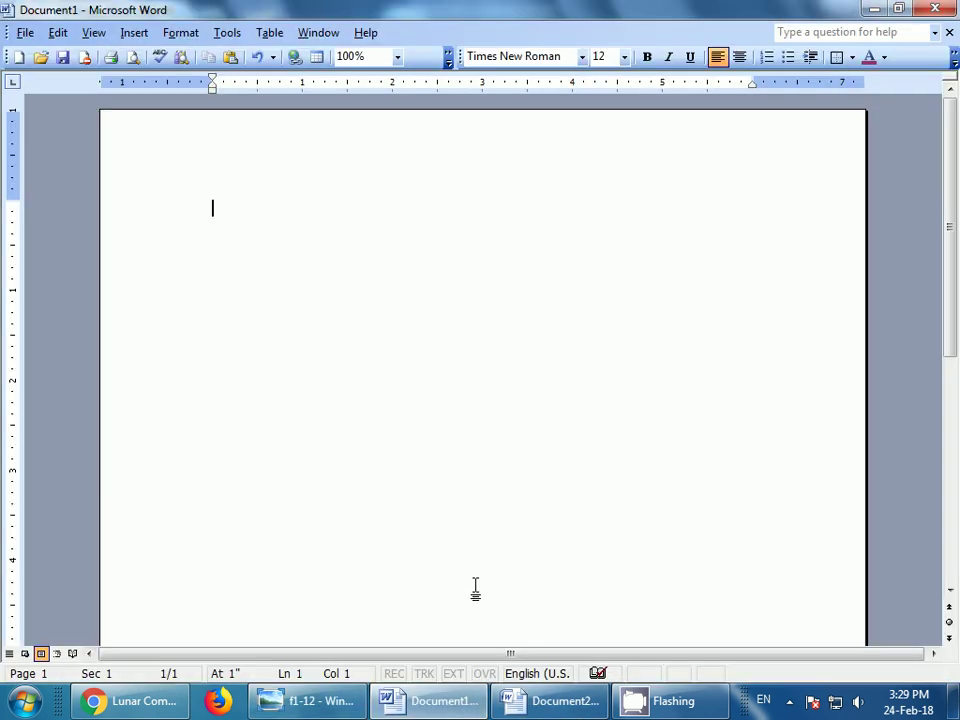
click(548, 701)
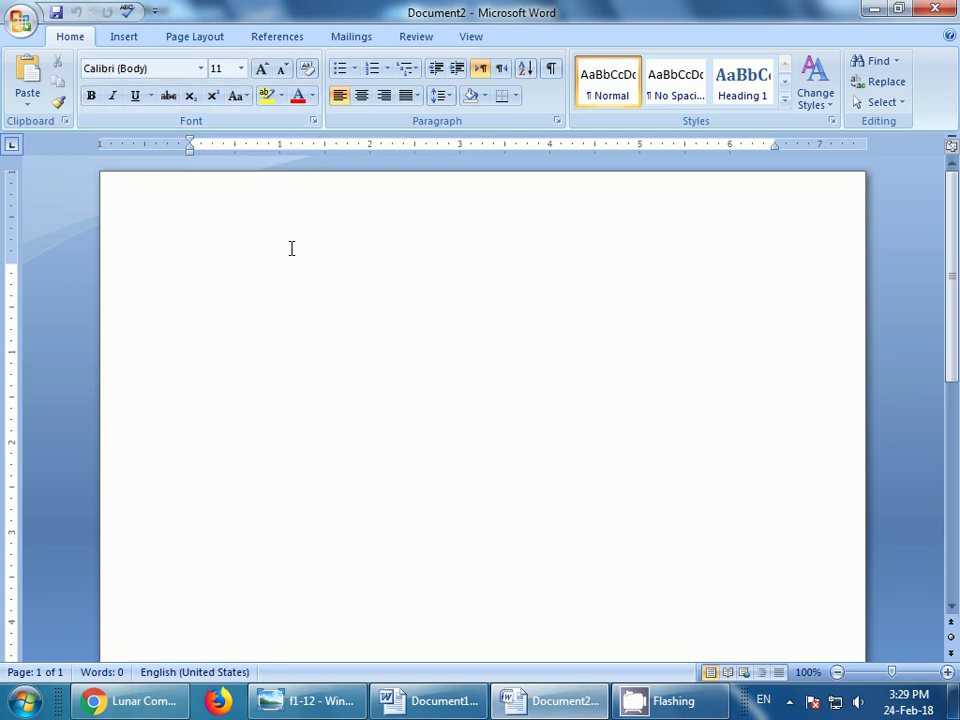
Set the blank Word 2007 Document2 zoom to 200% through the View tab's Zoom dialog.
click(467, 43)
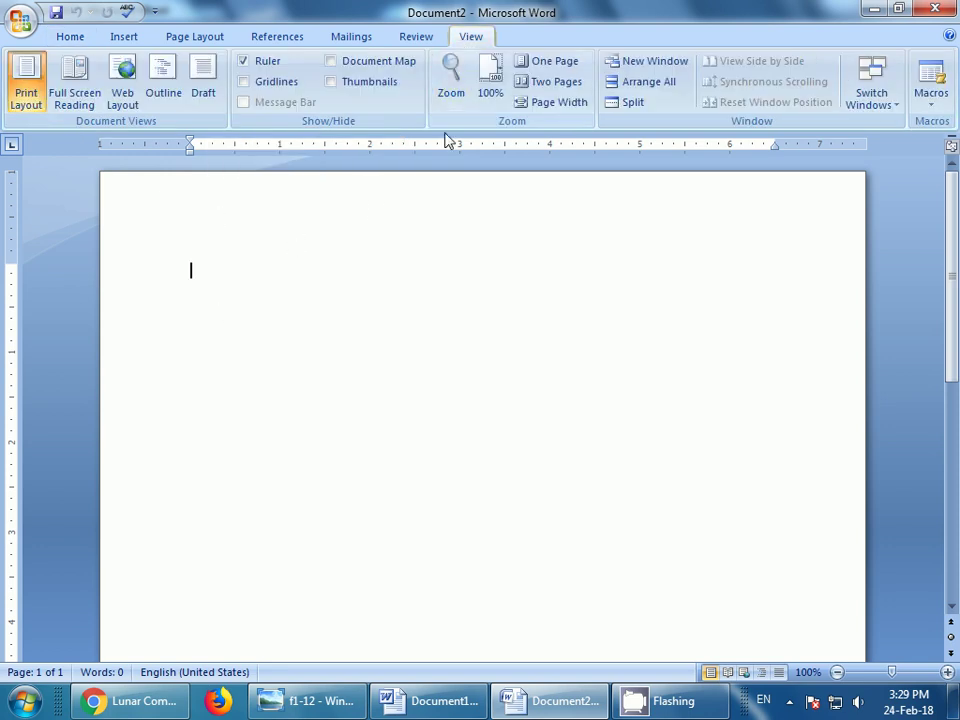
click(453, 92)
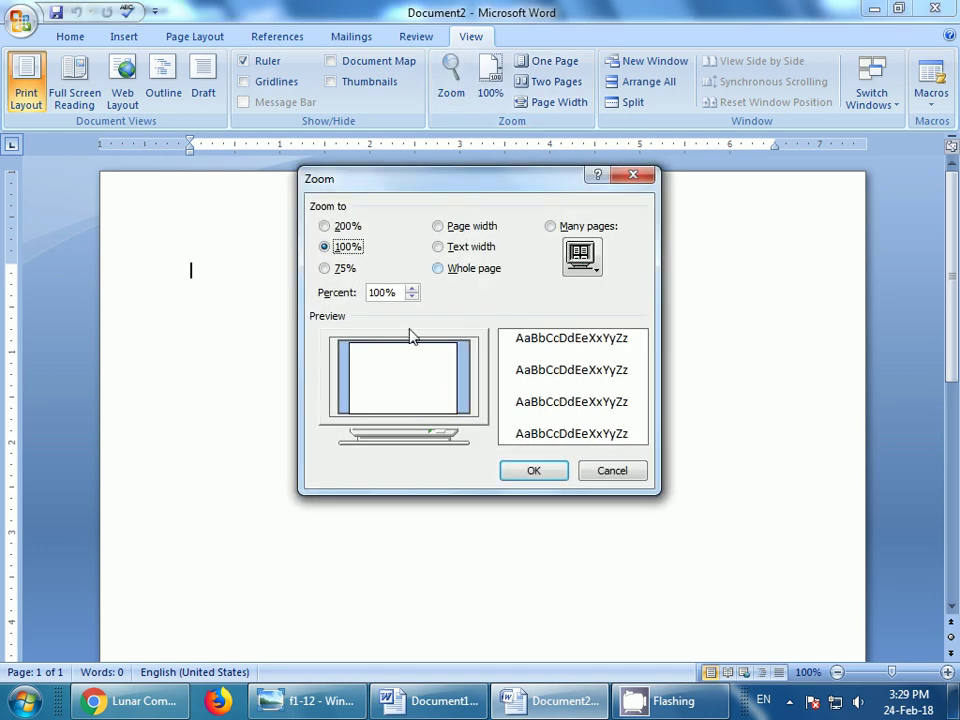
click(334, 226)
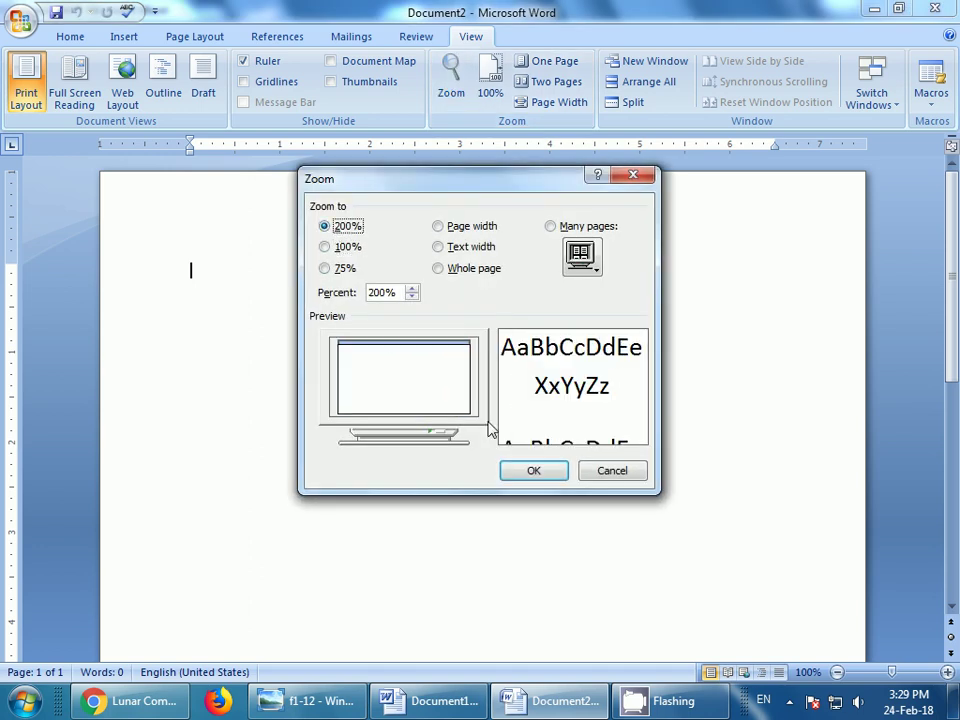
click(533, 470)
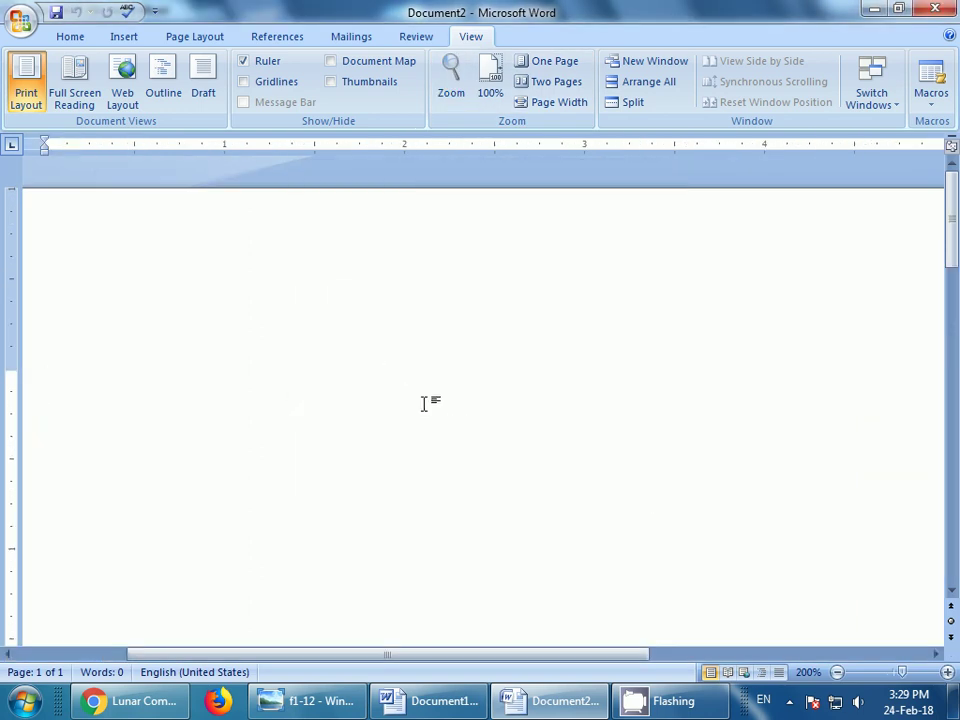
Enter the first tab-separated headings: S/No, Exam and Year of Passing.
text(s)
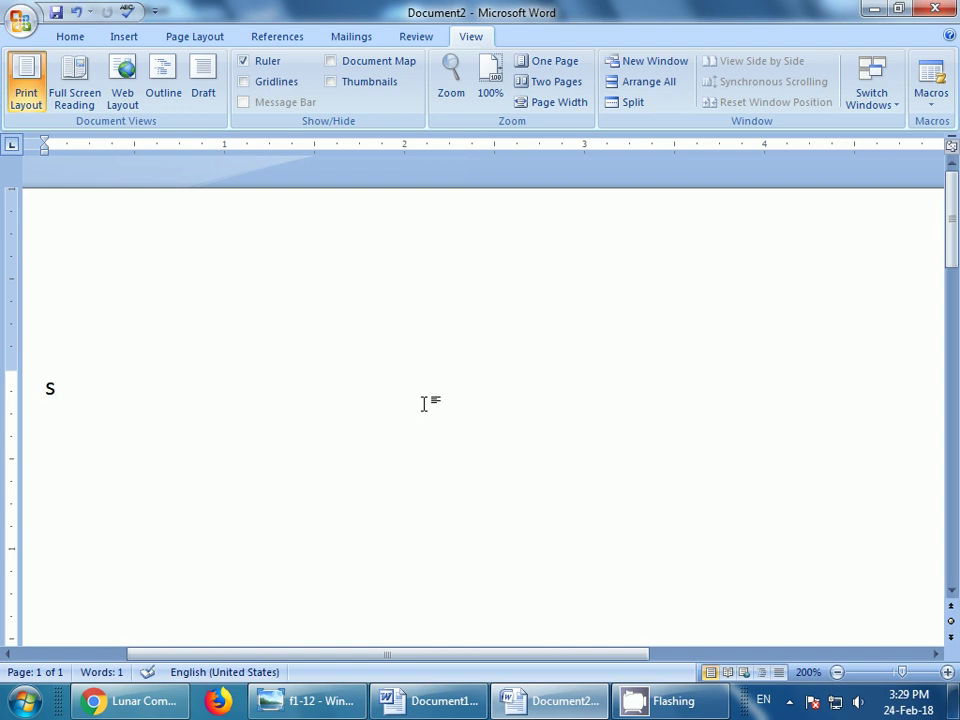
text(/nO)
key(BackSpace)
key(BackSpace)
key(BackSpace)
key(BackSpace)
text(S/No)
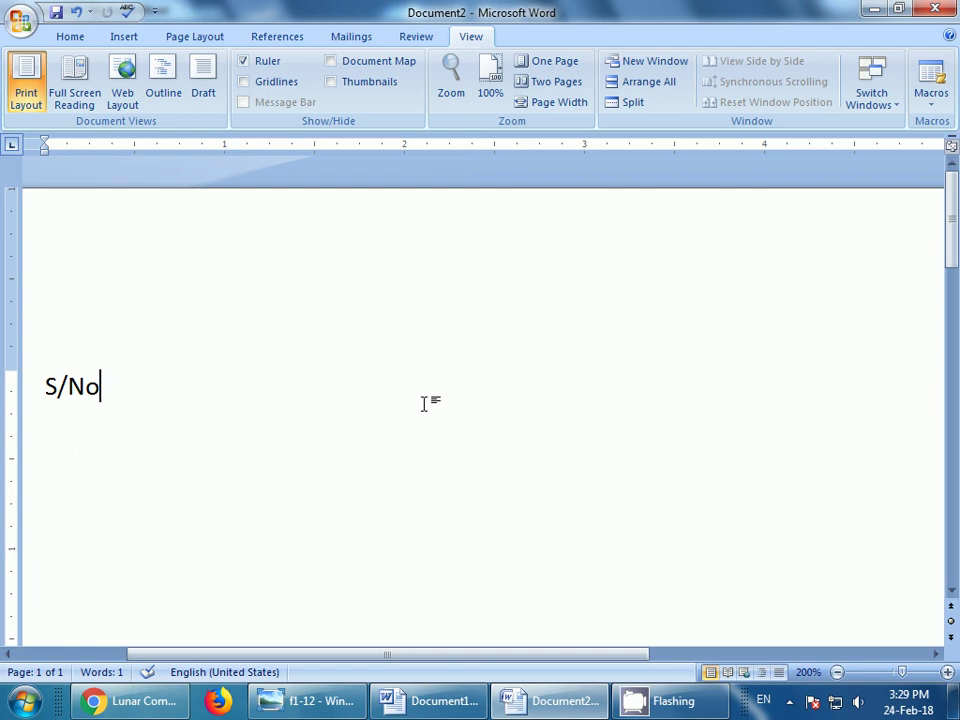
key(Tab)
text(E)
text(xam)
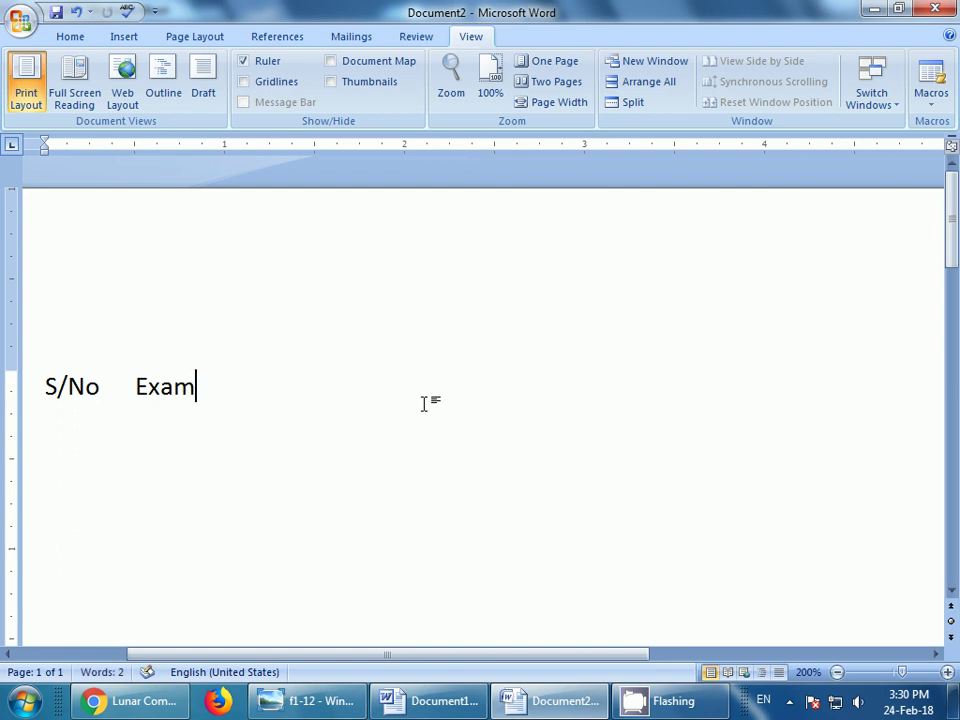
key(Tab)
text(Years)
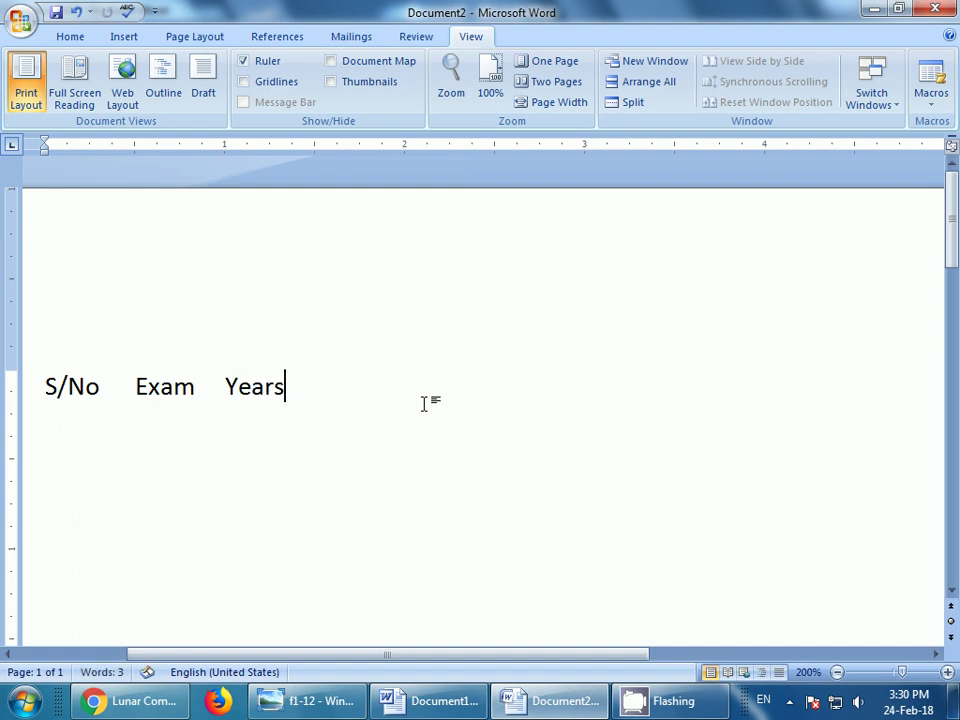
text( of P)
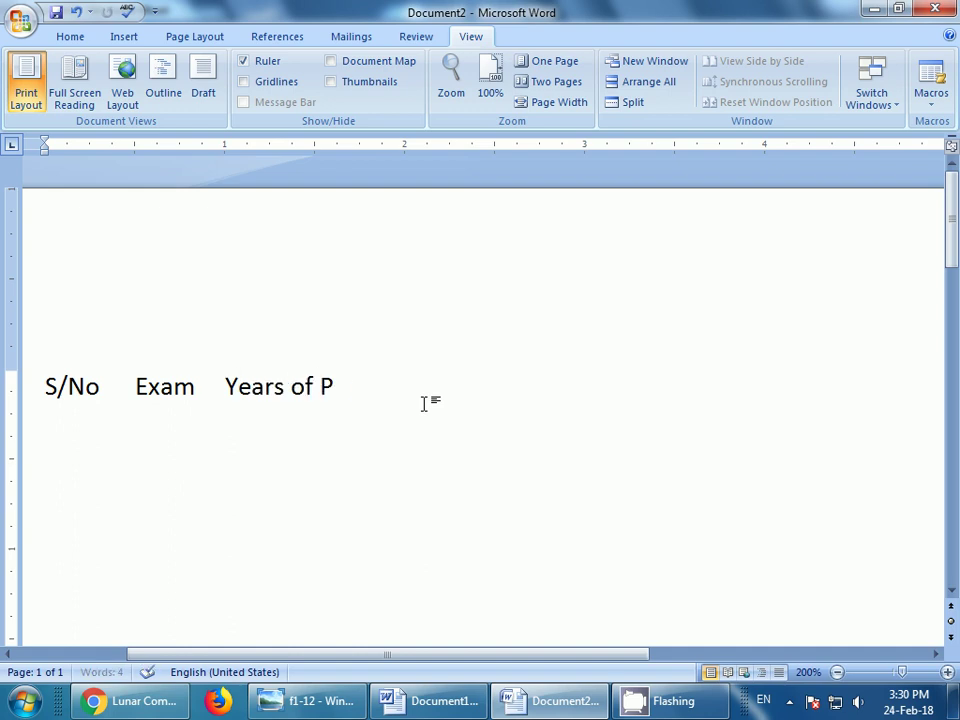
text(ass)
key(Left)
key(Left)
key(Left)
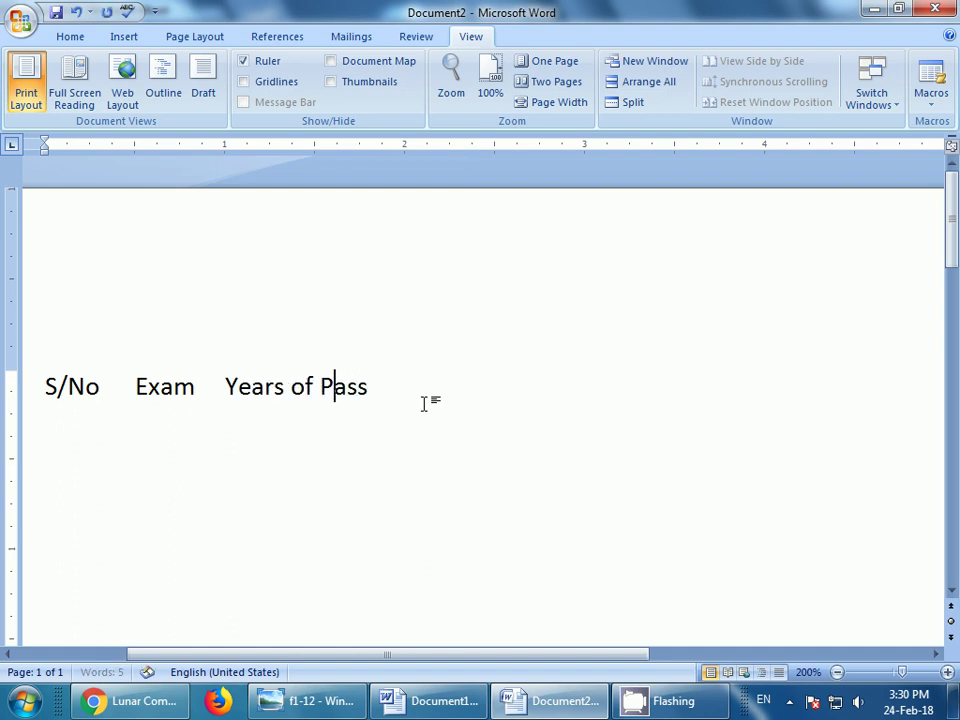
key(Left)
key(Left)
key(Left)
key(Left)
key(Left)
key(BackSpace)
key(Right)
key(Right)
key(Right)
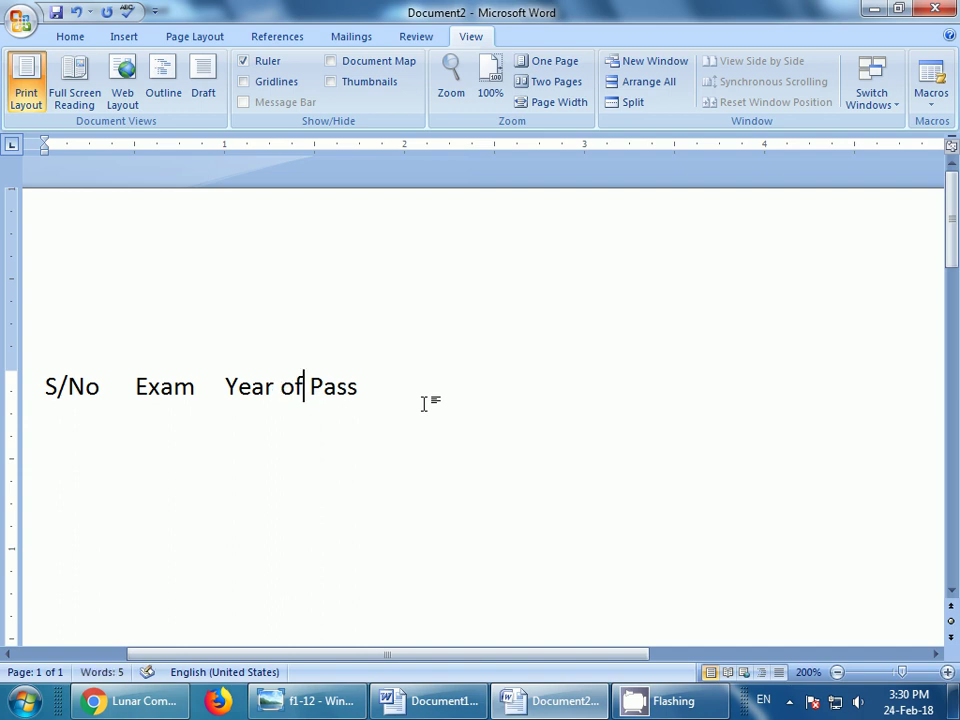
key(Right)
key(Right)
key(Right)
key(Right)
text(ing)
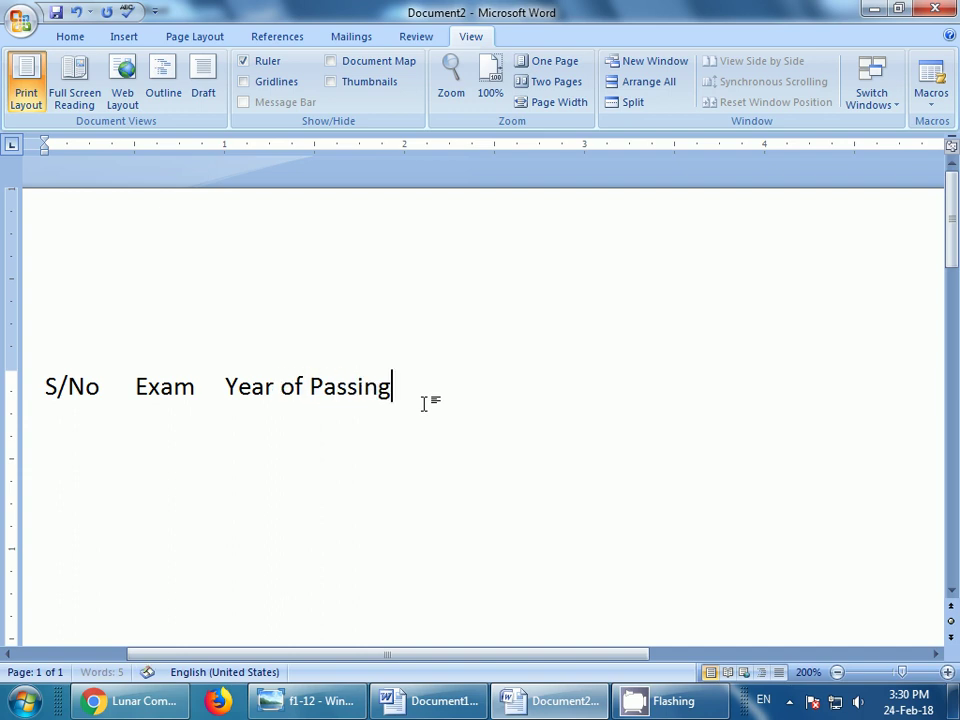
Add the Marks, Div and Board/University headings, then start row '1.' on a new line.
key(Tab)
text(Mar)
text(ks)
key(Tab)
text(Di)
text(v)
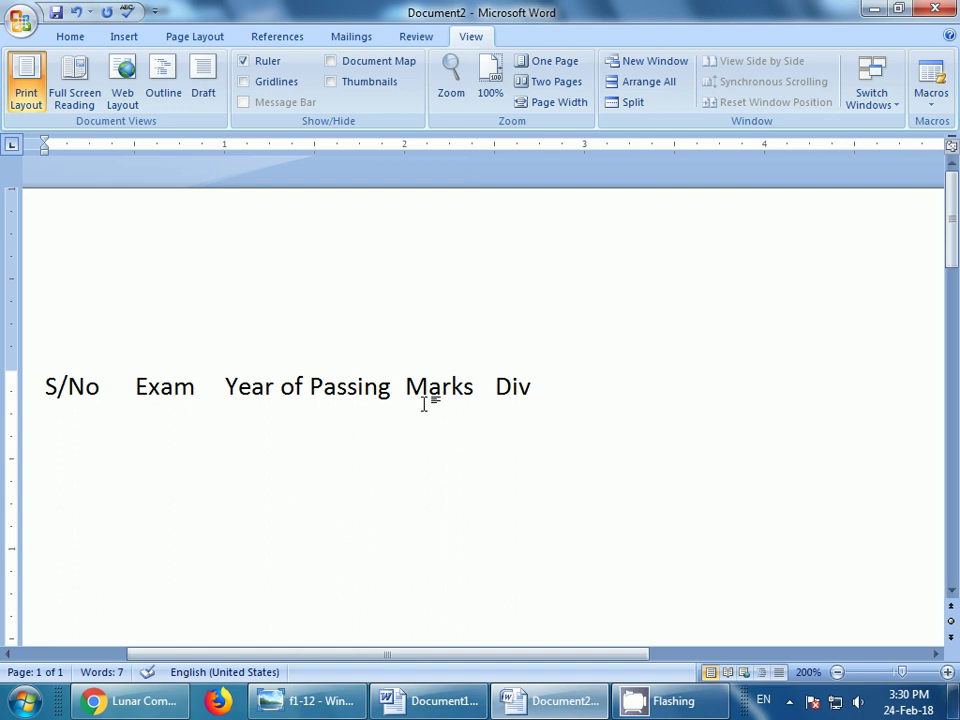
key(Tab)
text(Boar)
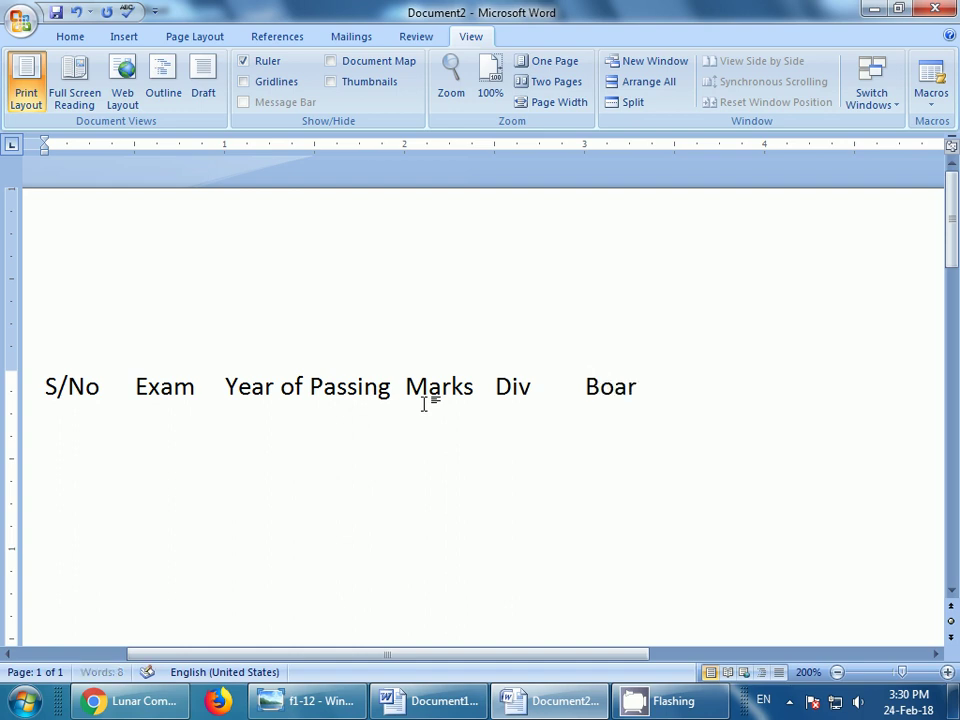
text(d/)
text( Un)
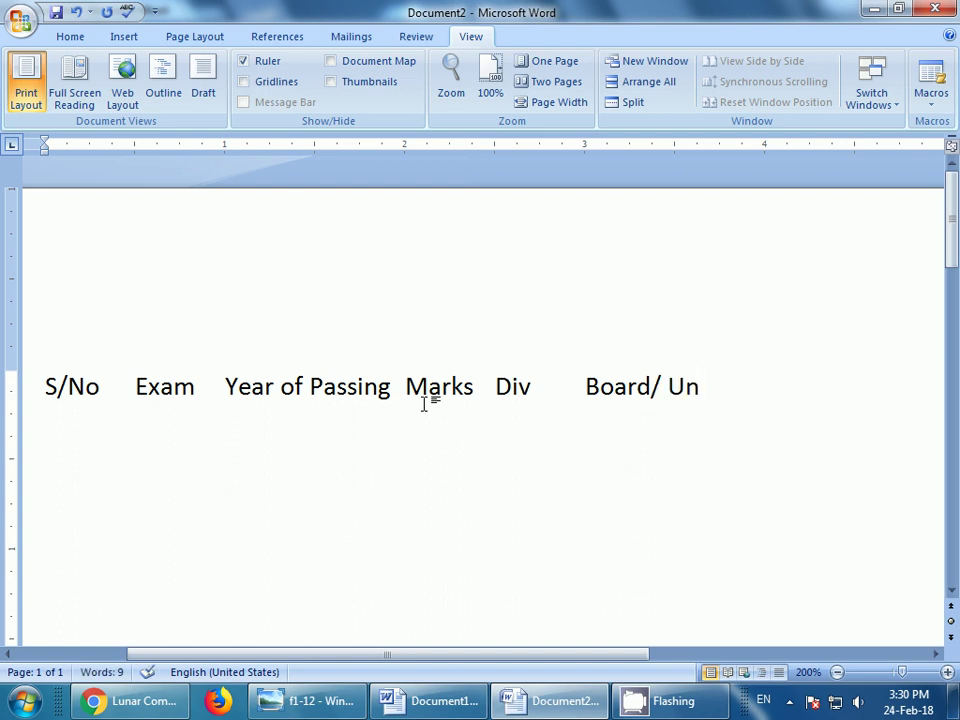
text(iversity)
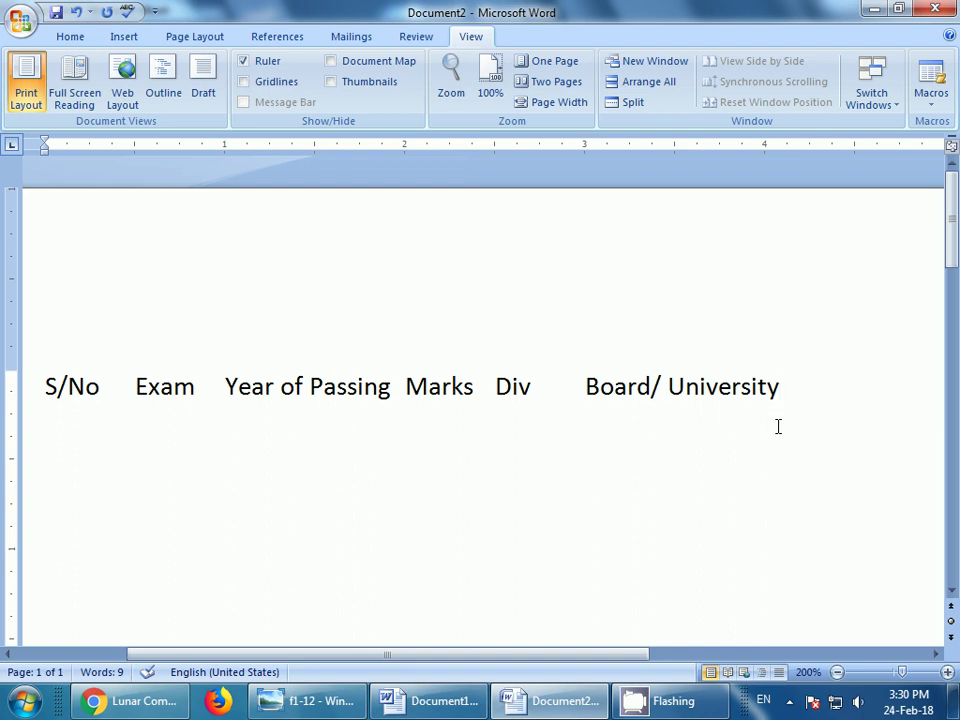
key(Left)
key(Left)
key(Left)
key(Left)
key(Left)
key(Left)
key(Left)
key(Left)
key(Left)
key(BackSpace)
key(Right)
key(Right)
key(Right)
key(Right)
key(Right)
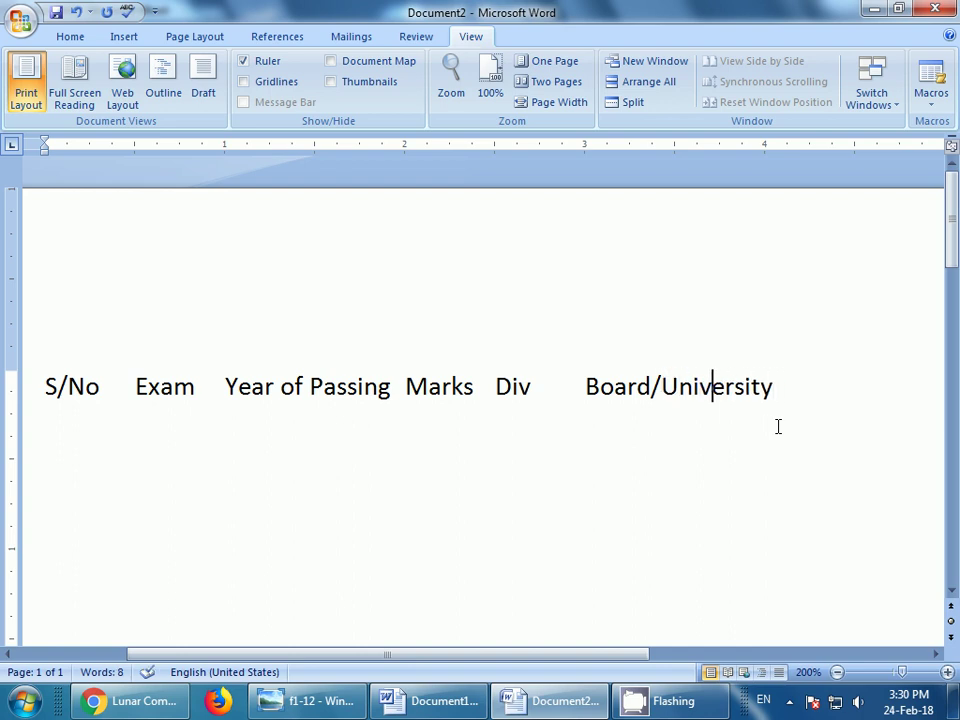
key(Right)
key(Right)
key(Right)
key(Right)
key(Return)
text(1)
text(.)
key(Tab)
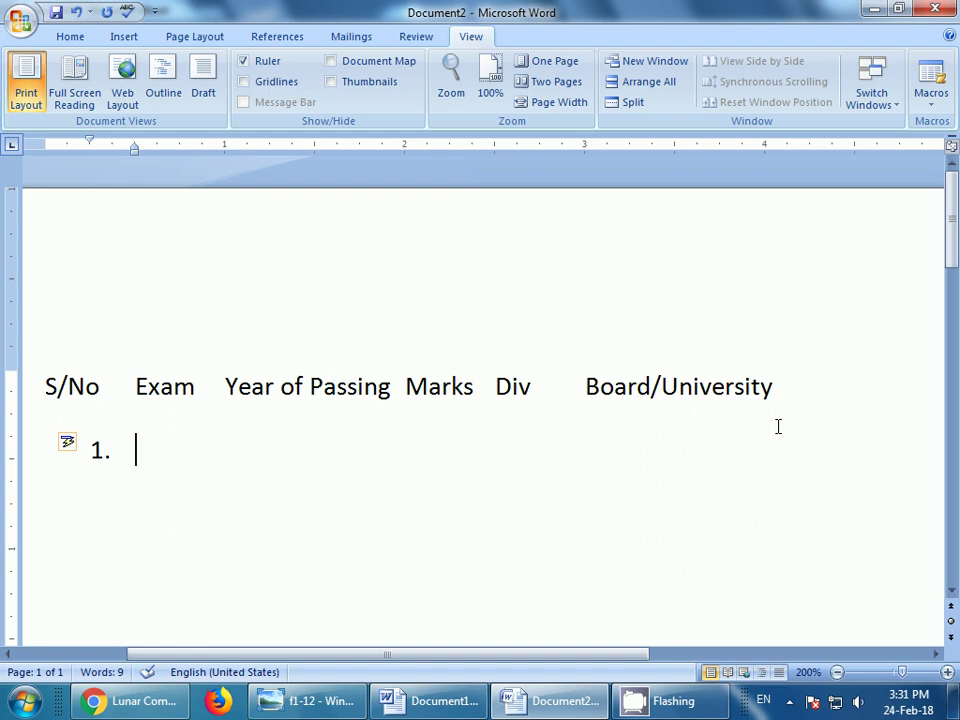
Fill row 1 with exam ABC and year of passing 2018 under their tab-aligned headings.
text(ABC)
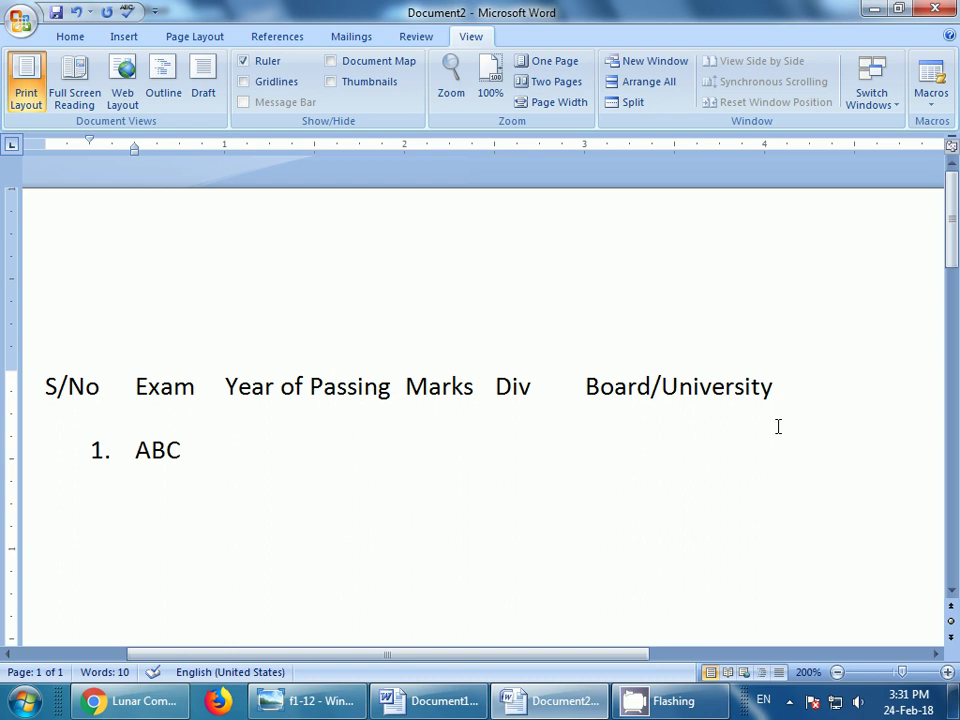
key(Tab)
text(1)
text(922)
key(BackSpace)
key(BackSpace)
key(BackSpace)
key(BackSpace)
text(2018)
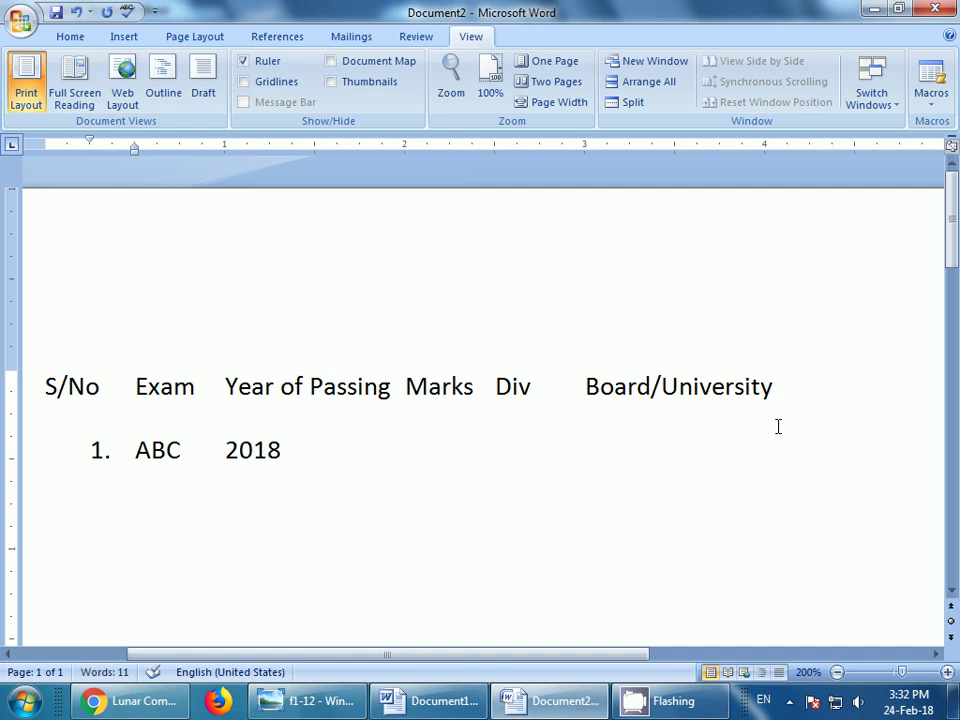
key(Tab)
key(Tab)
key(Tab)
key(Tab)
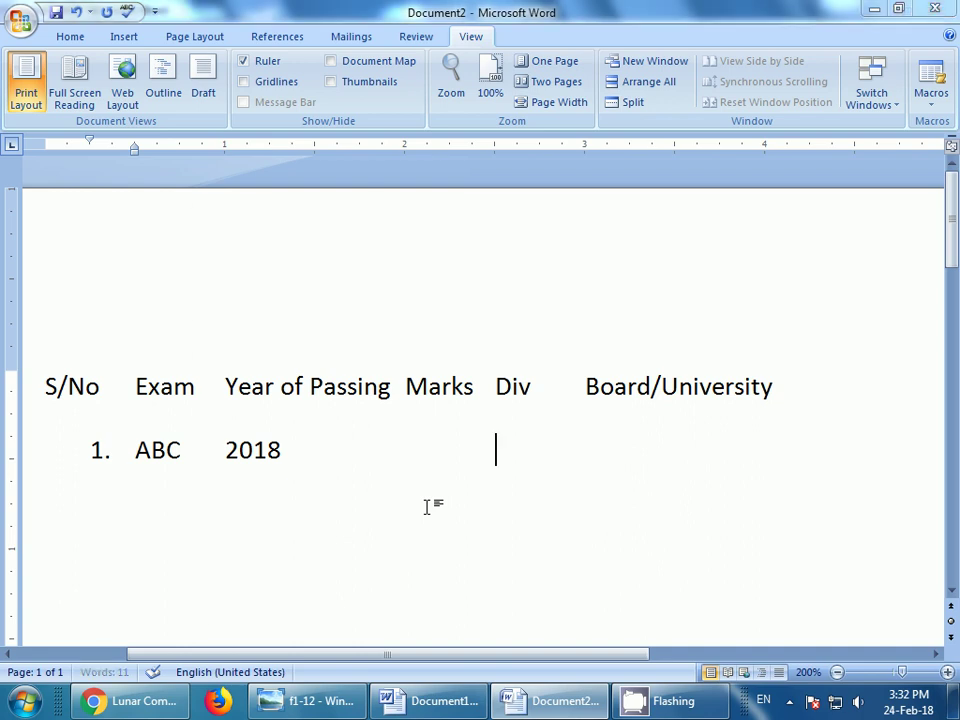
Bring up the Open dialog with Ctrl+O and move focus among its file name, search and navigation fields.
key(ctrl+o)
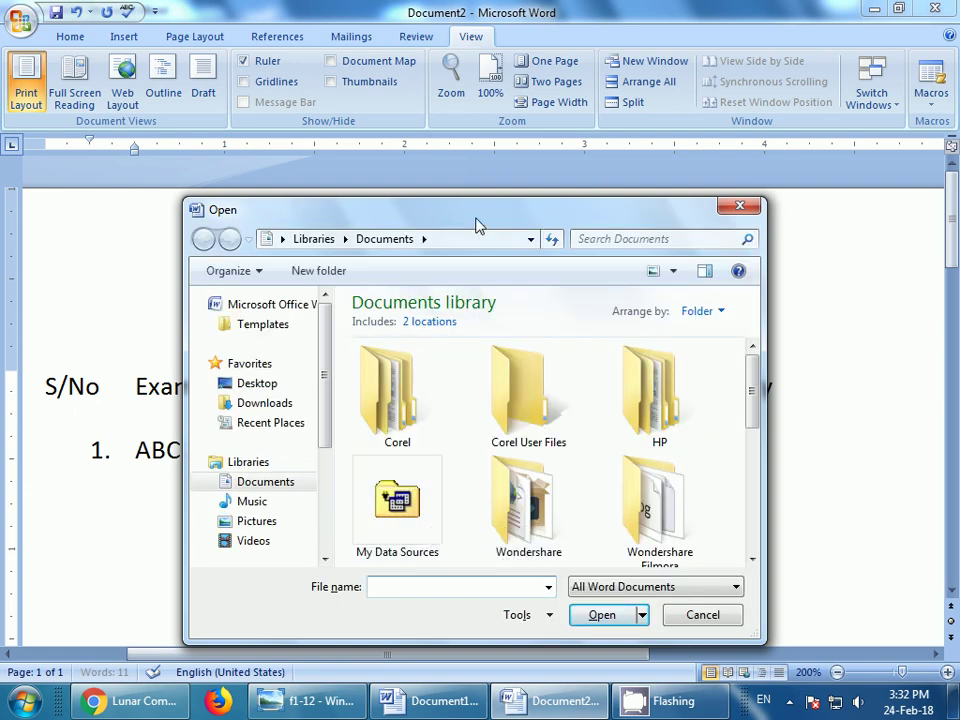
drag(476, 226, 454, 218)
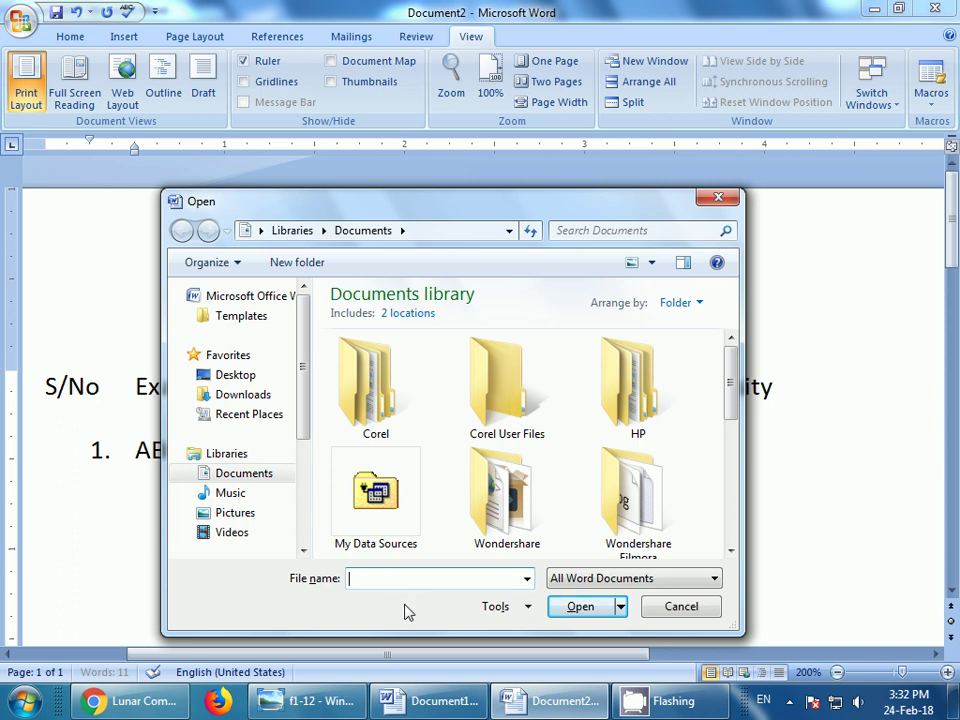
key(Tab)
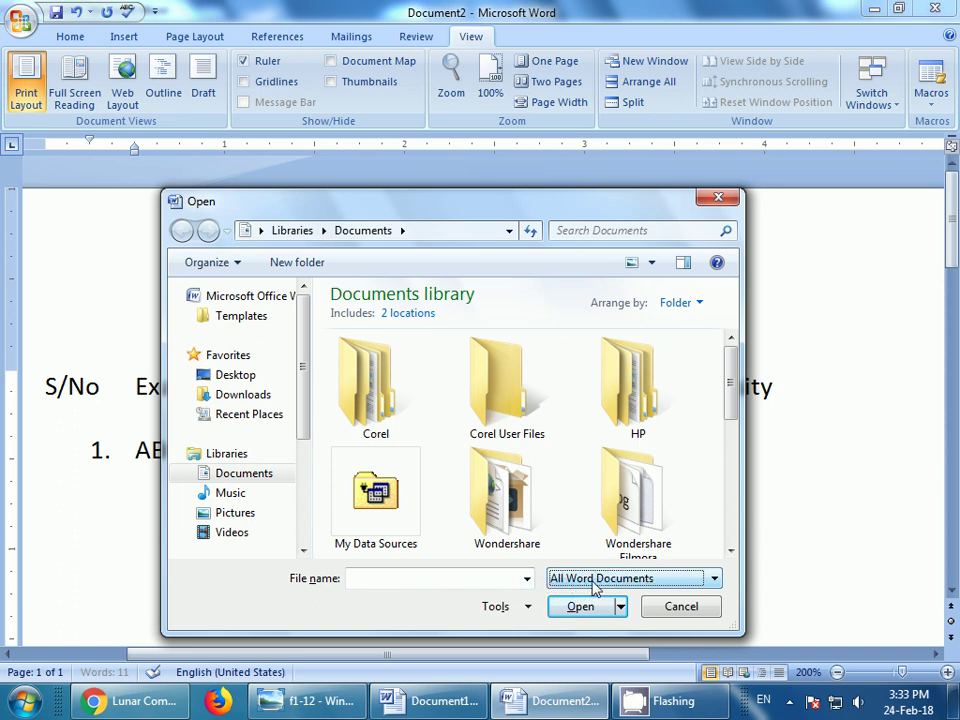
click(410, 578)
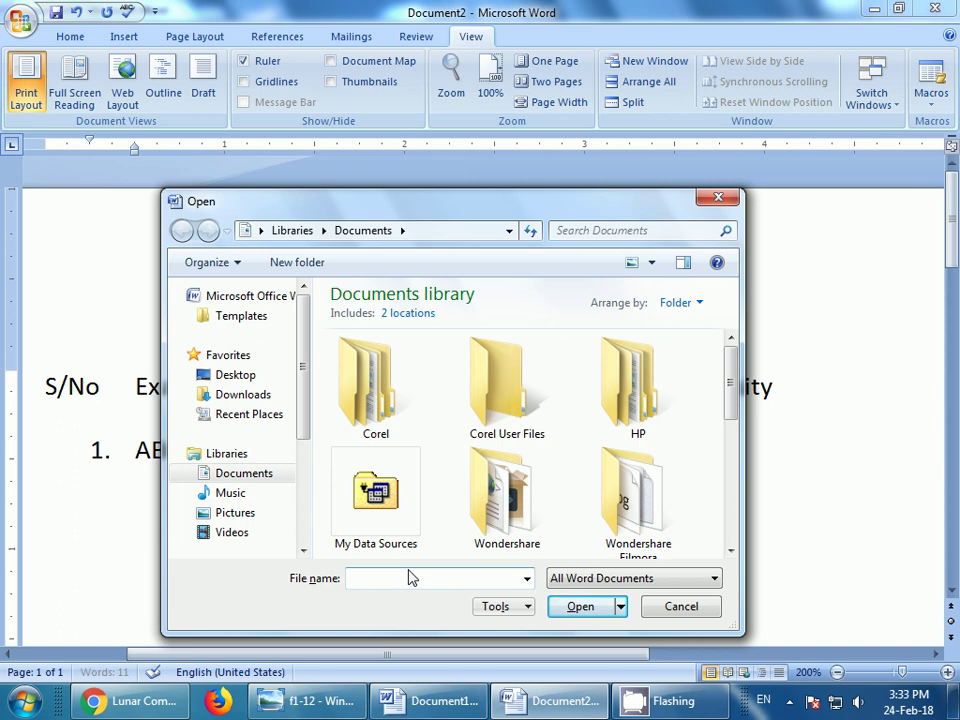
key(ctrl+e)
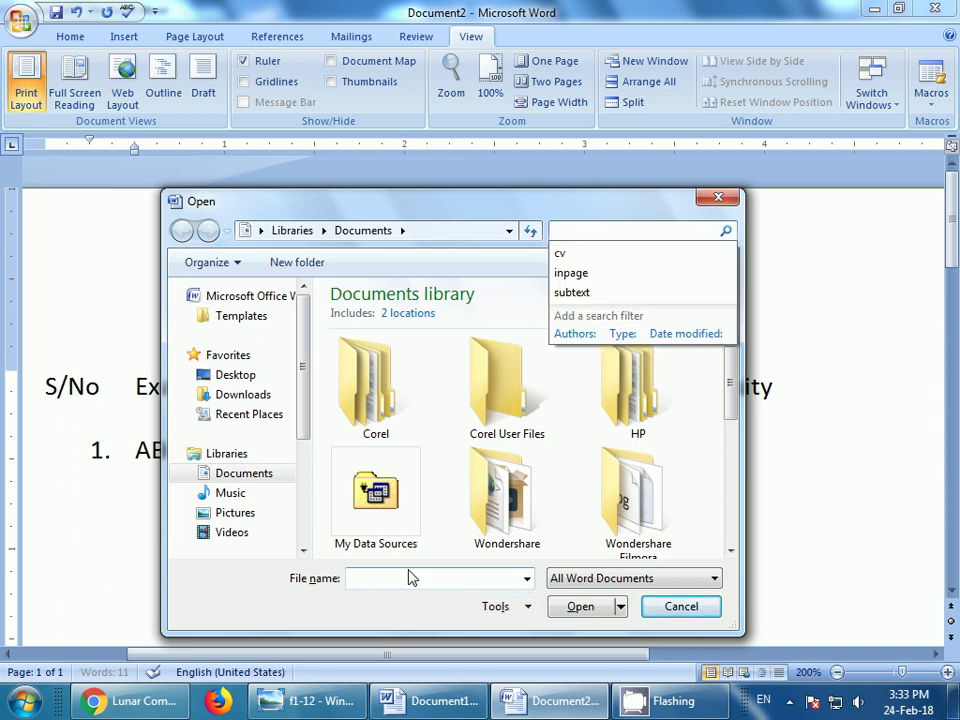
click(413, 508)
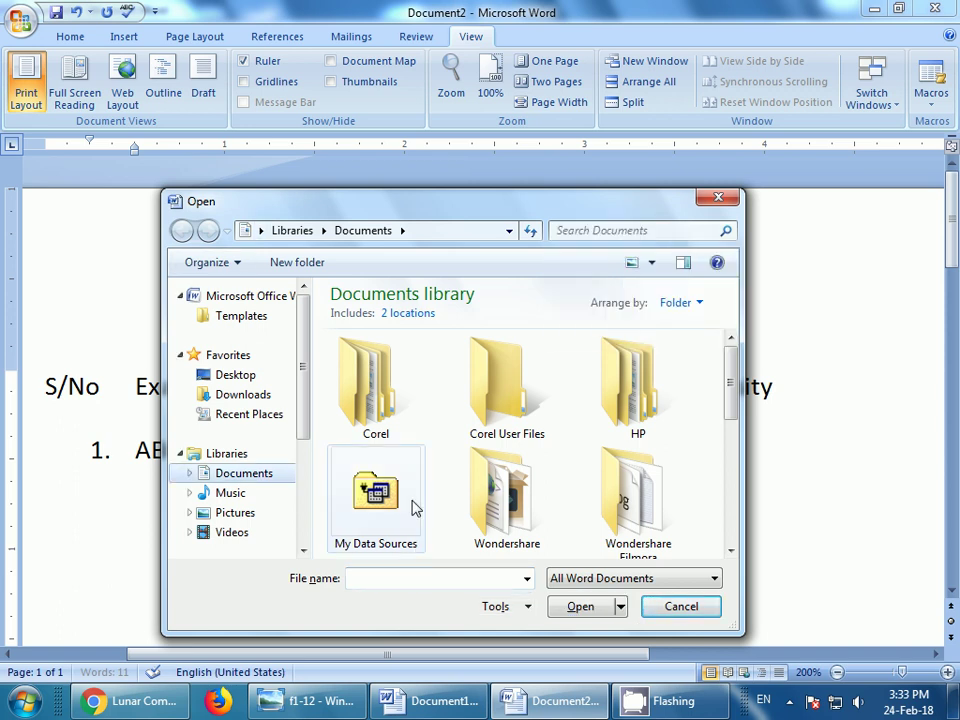
key(Up)
key(Up)
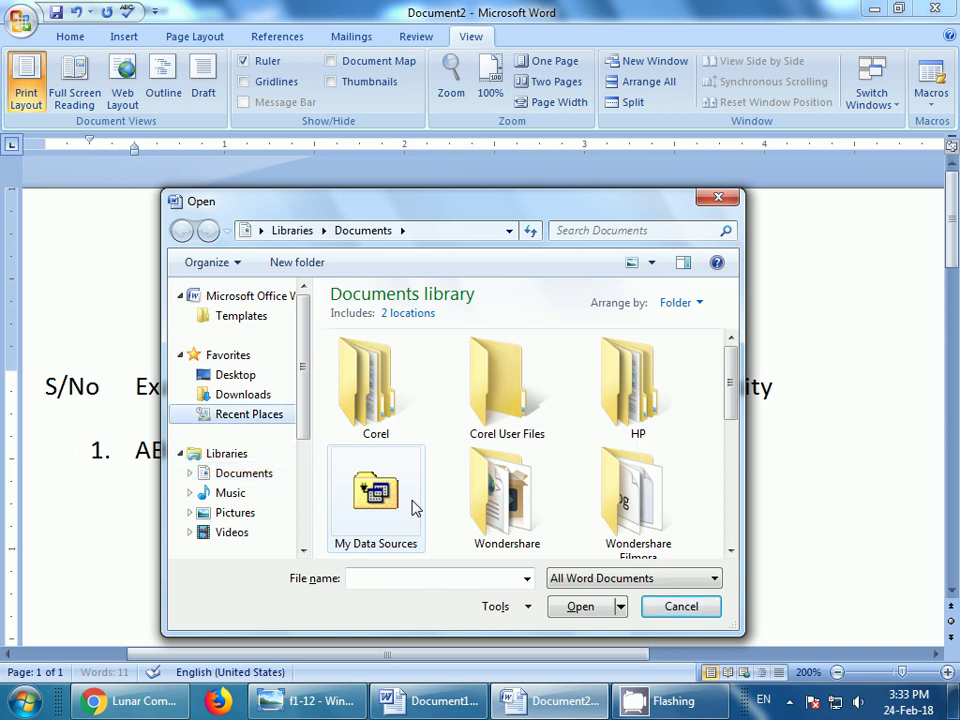
key(Up)
key(Up)
key(Up)
key(Up)
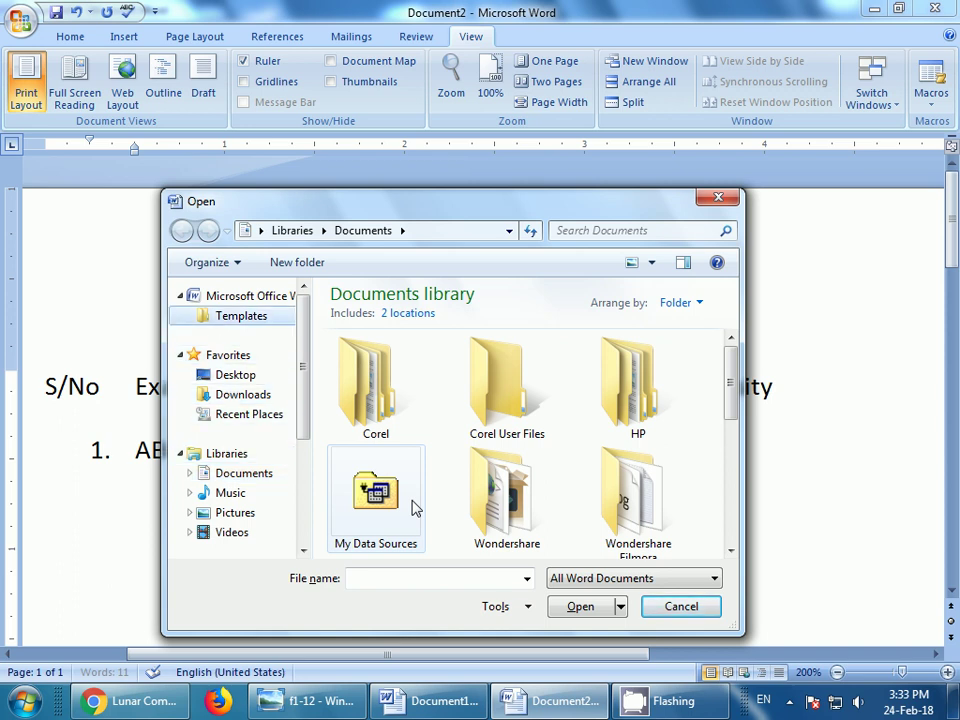
key(Tab)
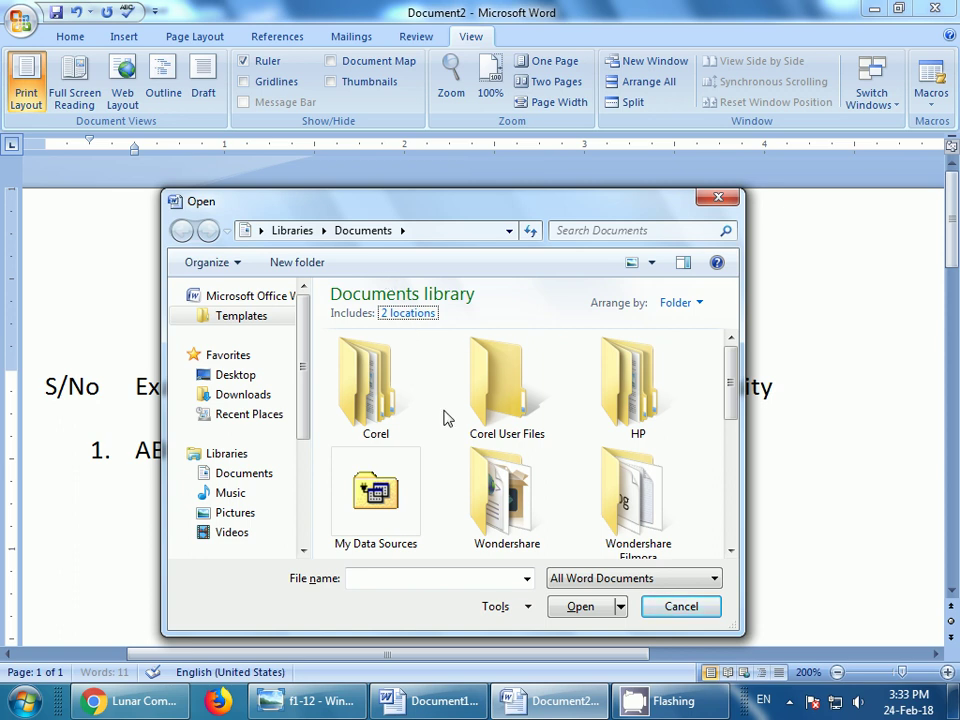
Browse the library arrangement options and folders by keyboard, then close the Open dialog without opening a file.
key(Tab)
key(Return)
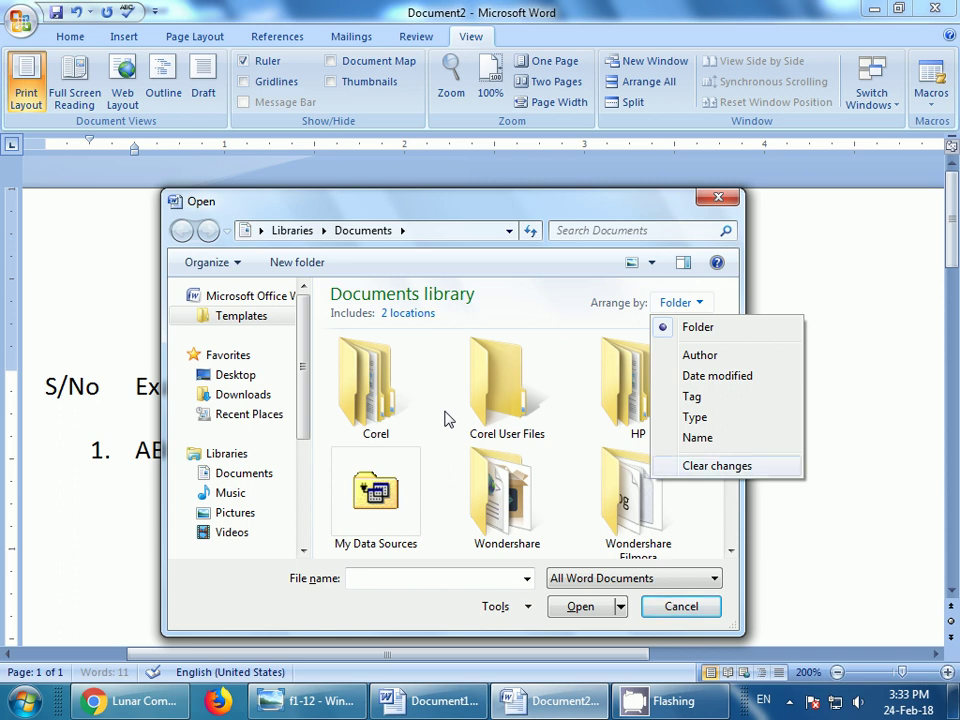
key(Up)
key(Up)
key(Escape)
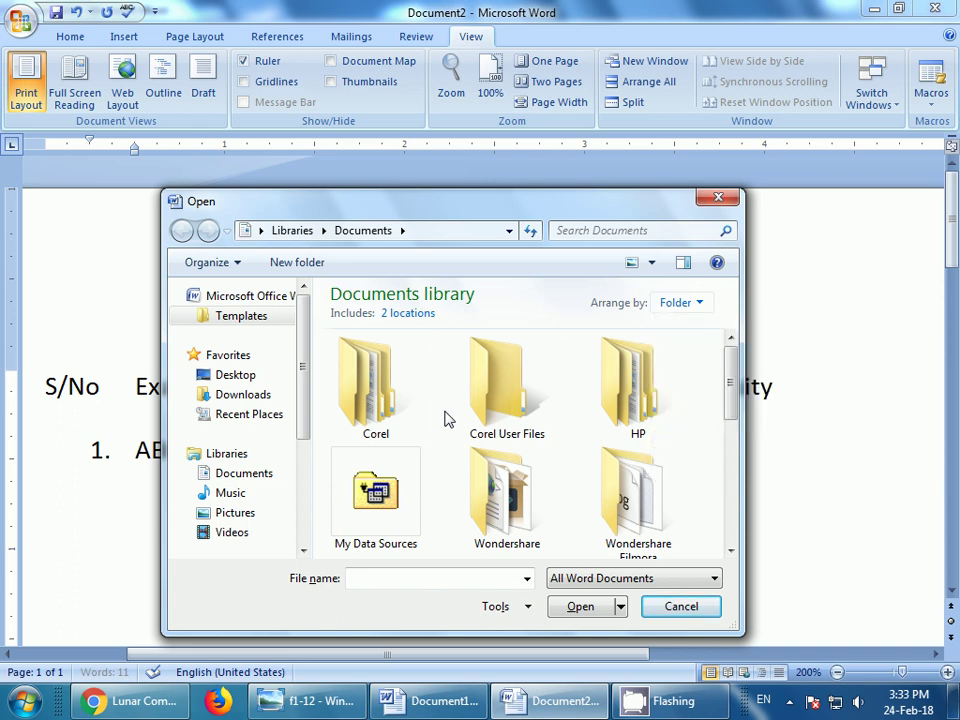
key(Tab)
key(Up)
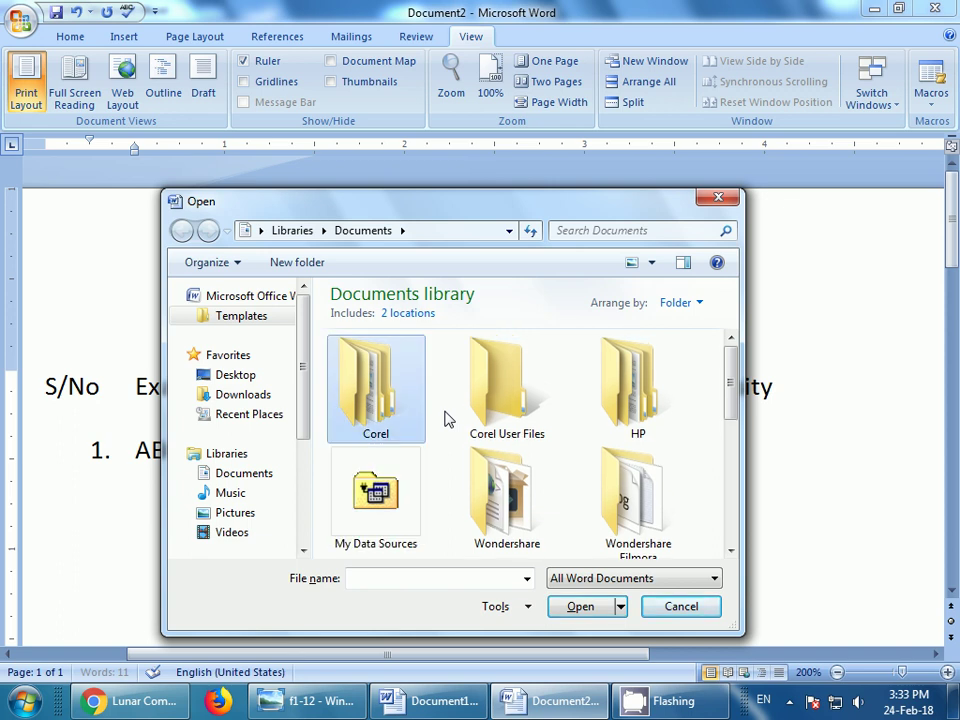
key(Right)
key(Right)
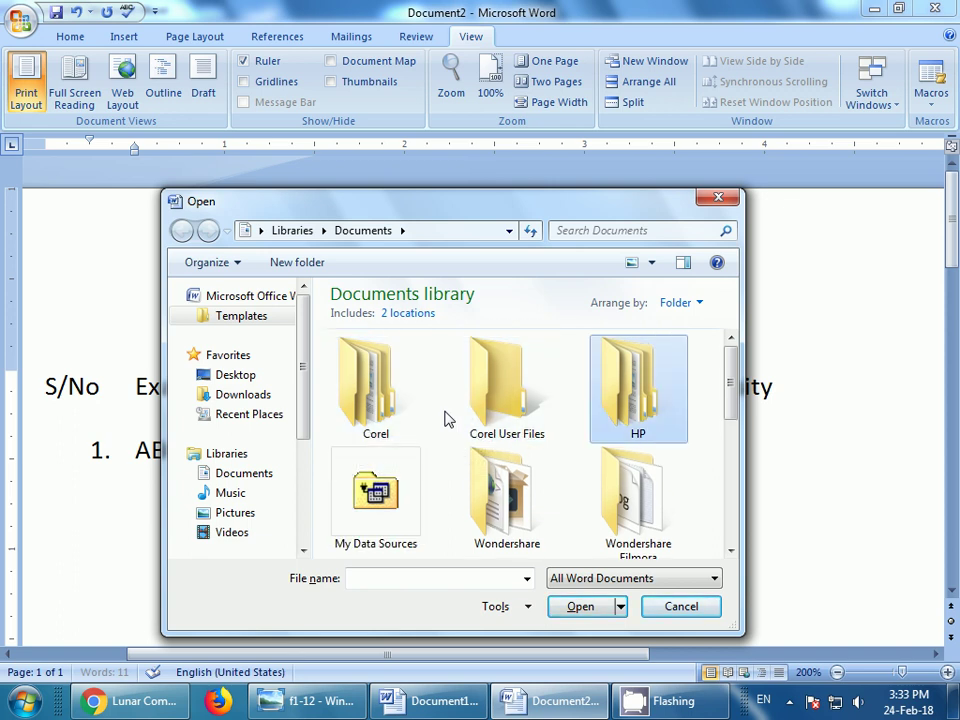
key(Down)
key(Left)
key(Left)
key(Up)
key(Right)
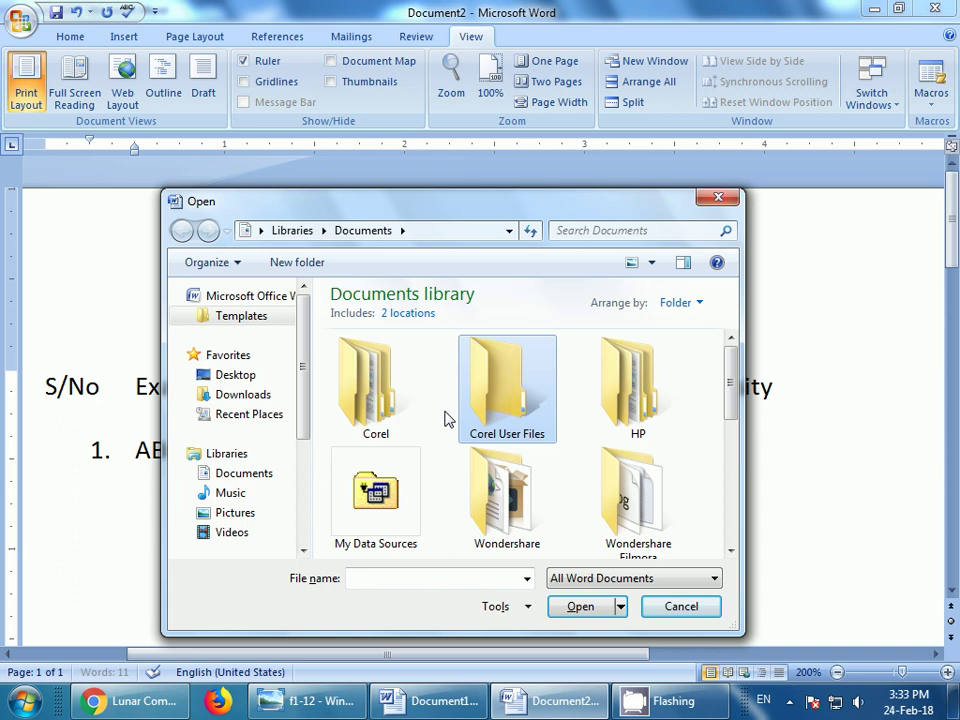
key(Right)
key(Down)
key(Left)
key(Left)
key(Up)
key(Right)
key(Right)
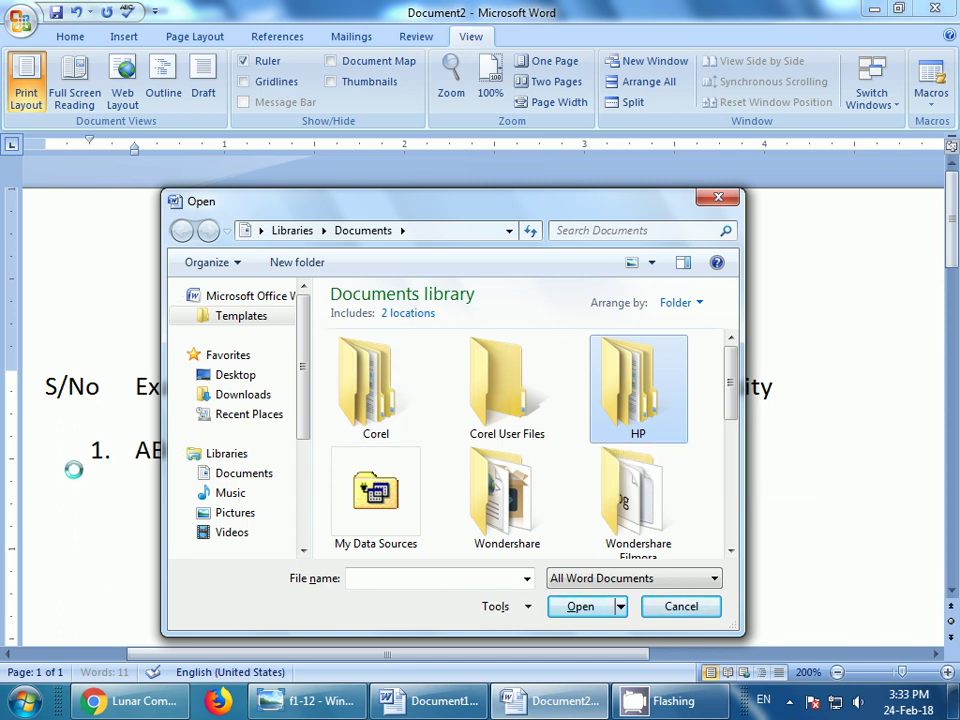
click(719, 199)
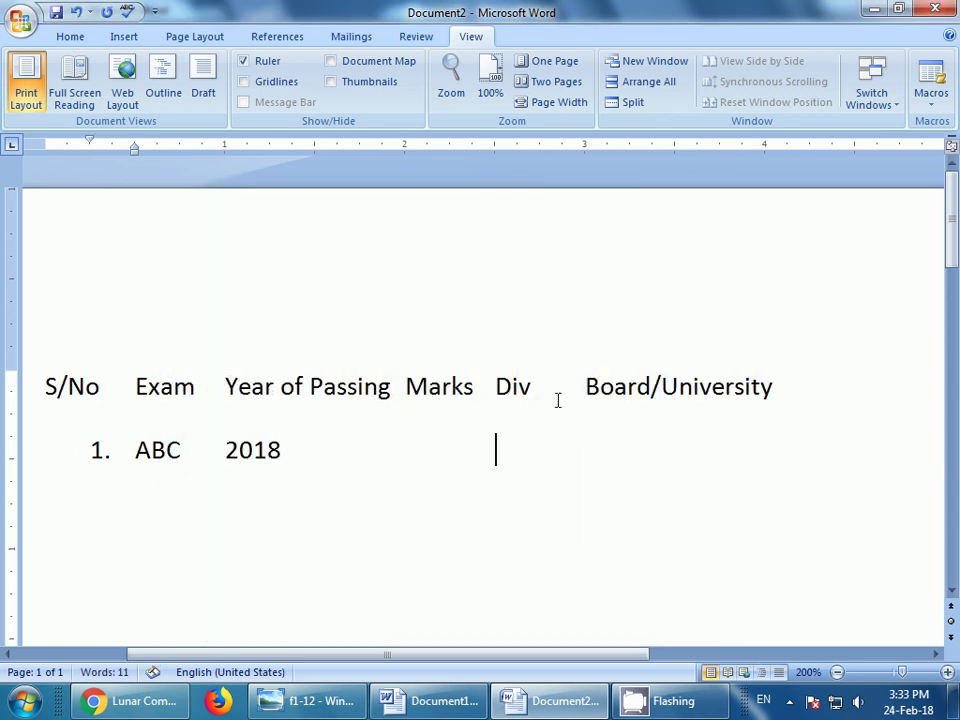
Switch to Word 2003 and insert an empty table of five columns and two rows.
click(538, 706)
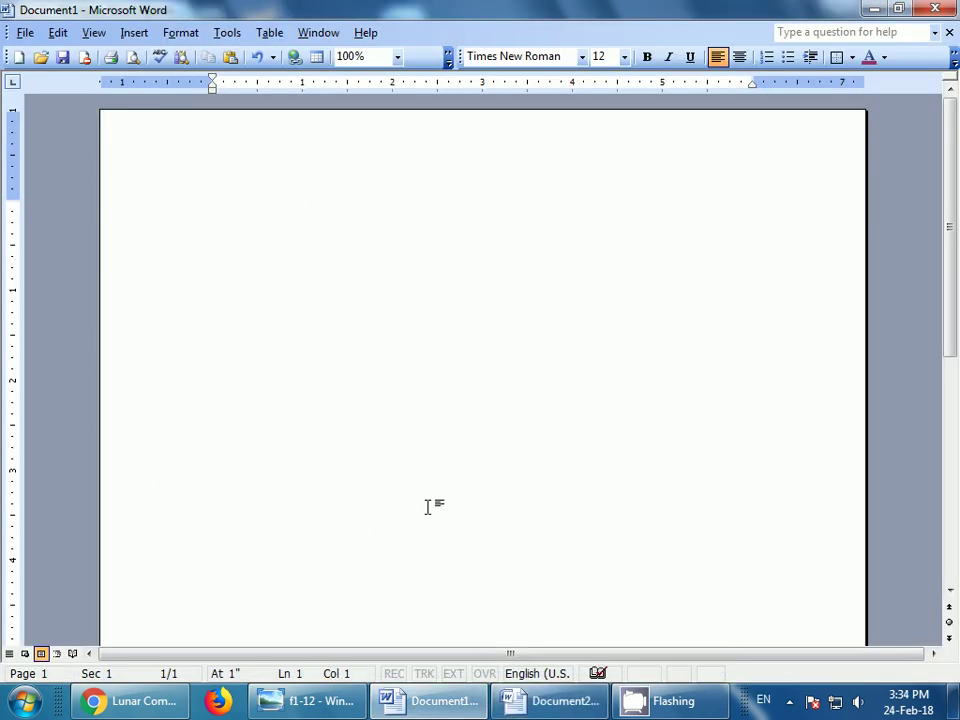
click(270, 33)
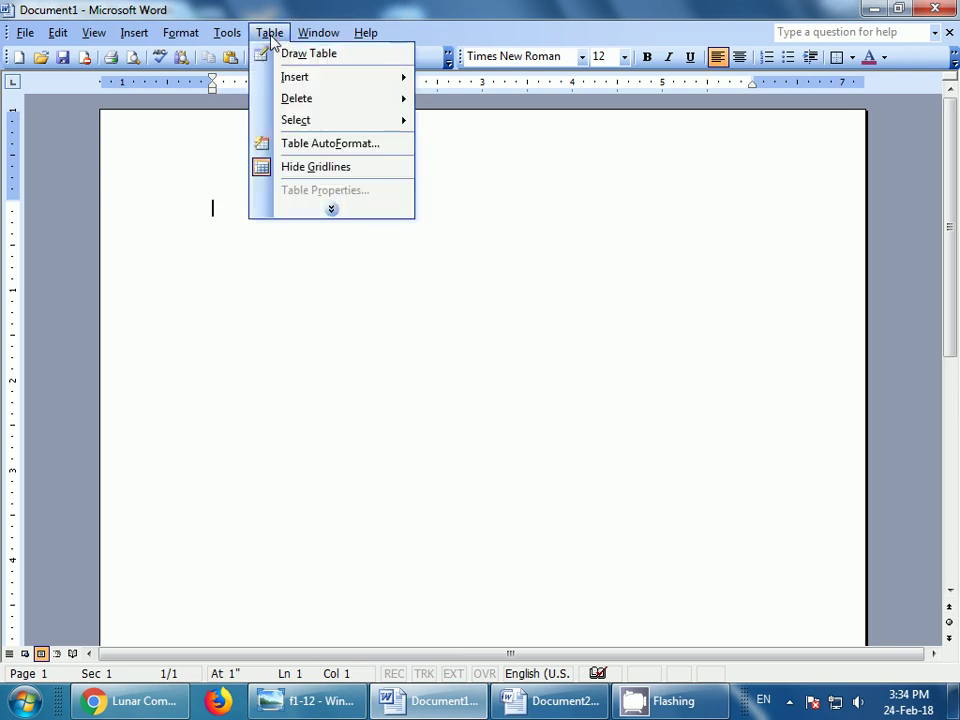
mouse_move(299, 81)
click(473, 84)
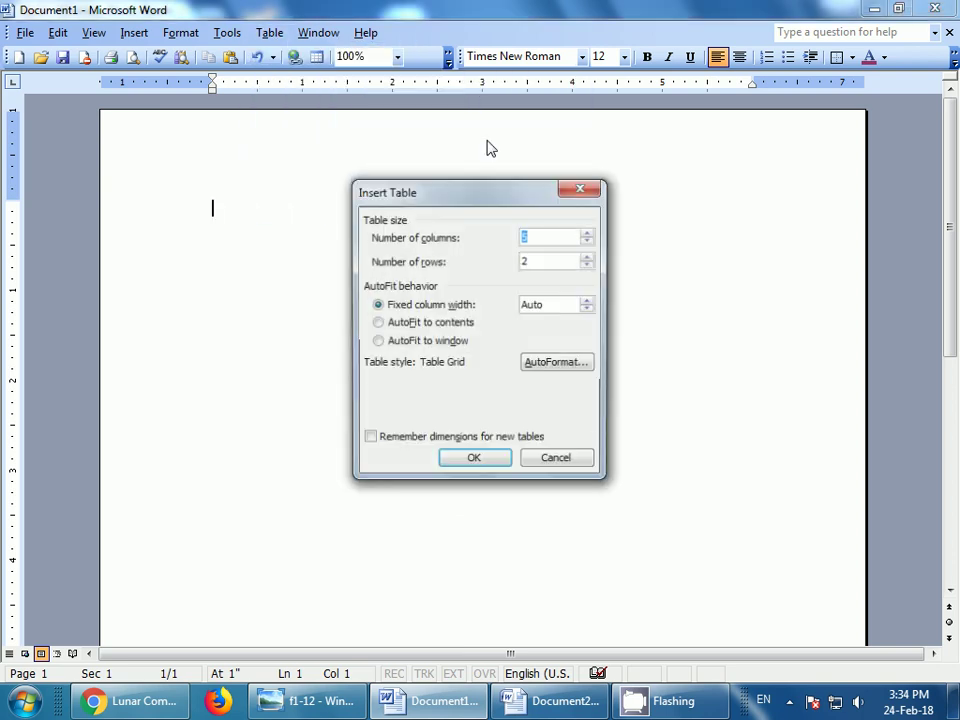
click(459, 466)
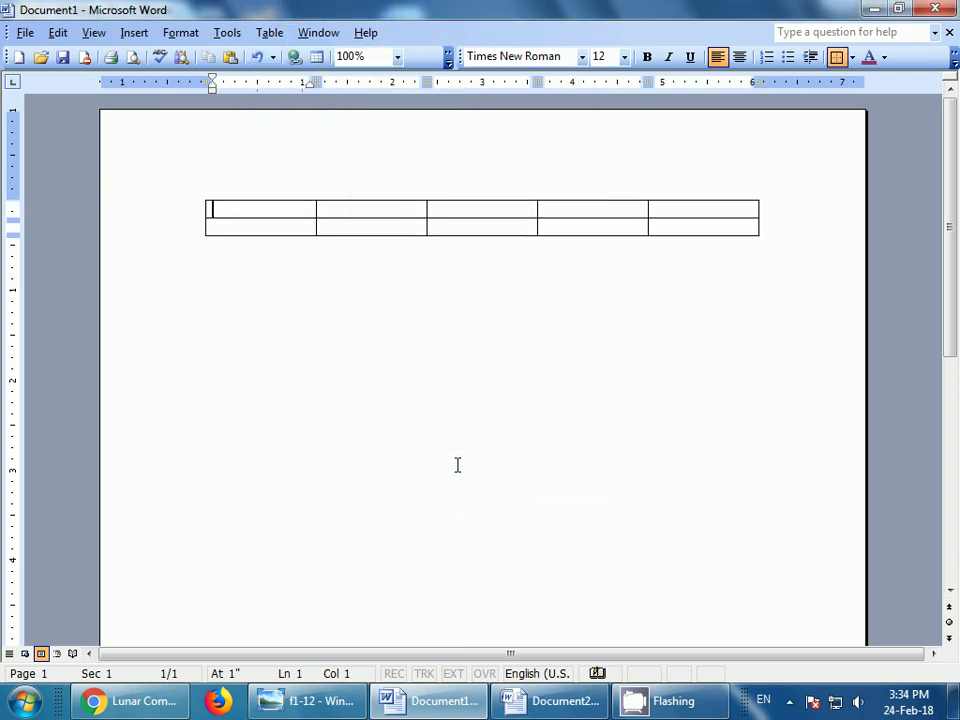
Set the Word 2003 document zoom to 200%.
click(362, 56)
text(20)
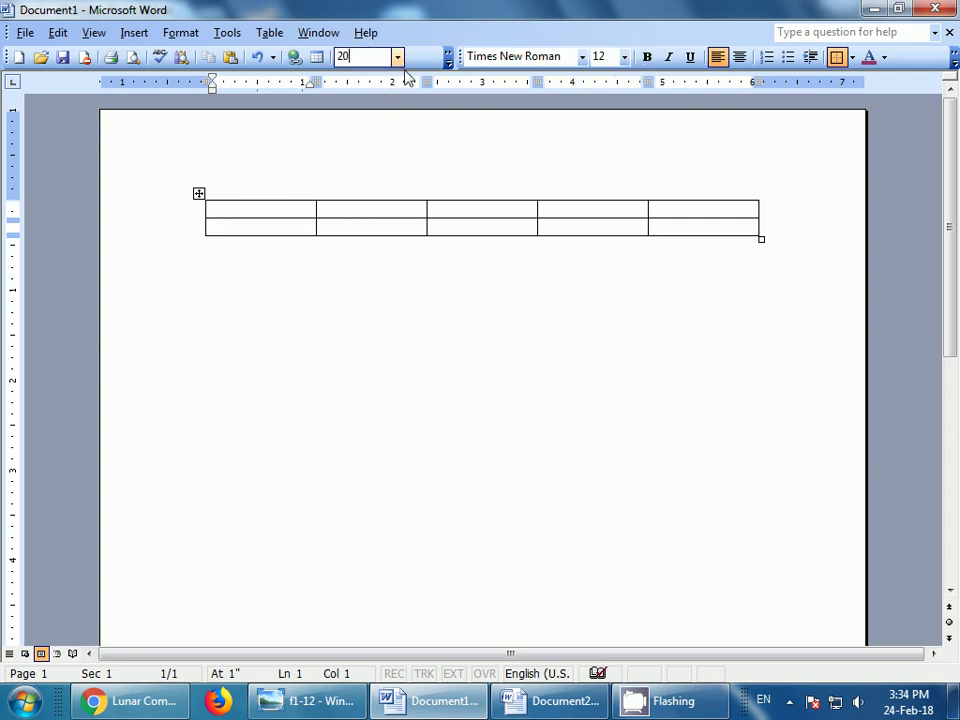
text(0)
key(Return)
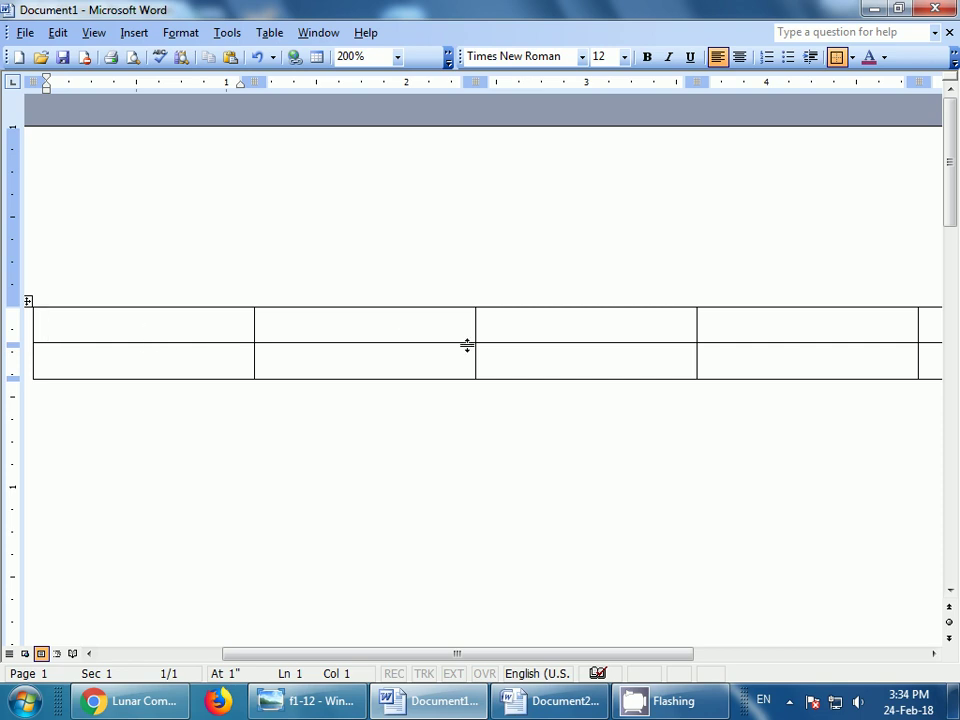
Enter 'Lunar', 'Computer' and 'College' in the first three top-row table cells.
text(Lunar)
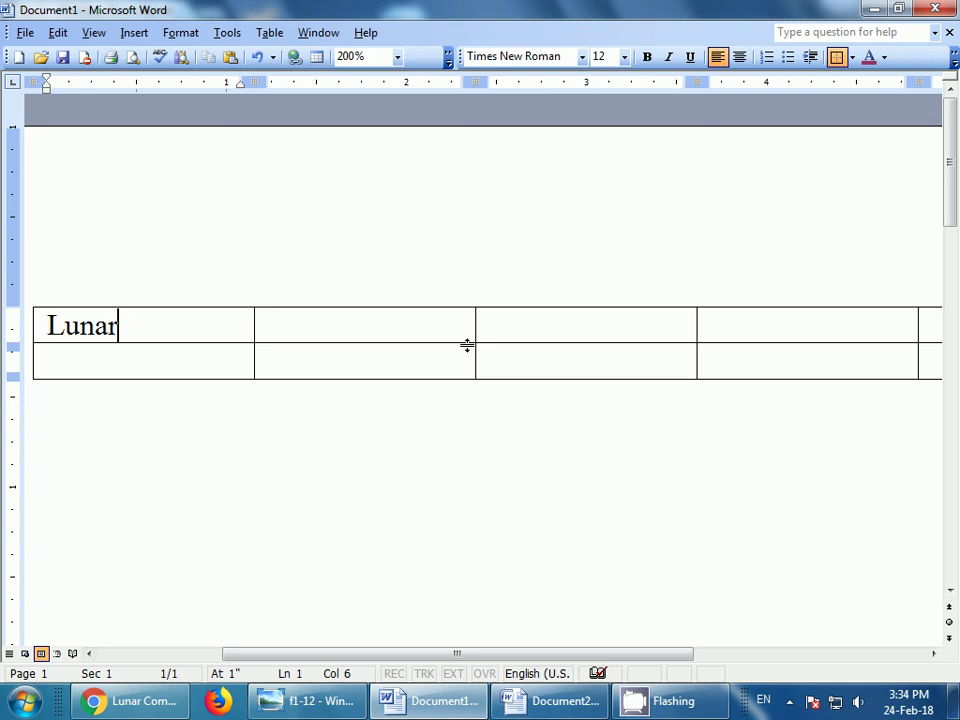
key(Tab)
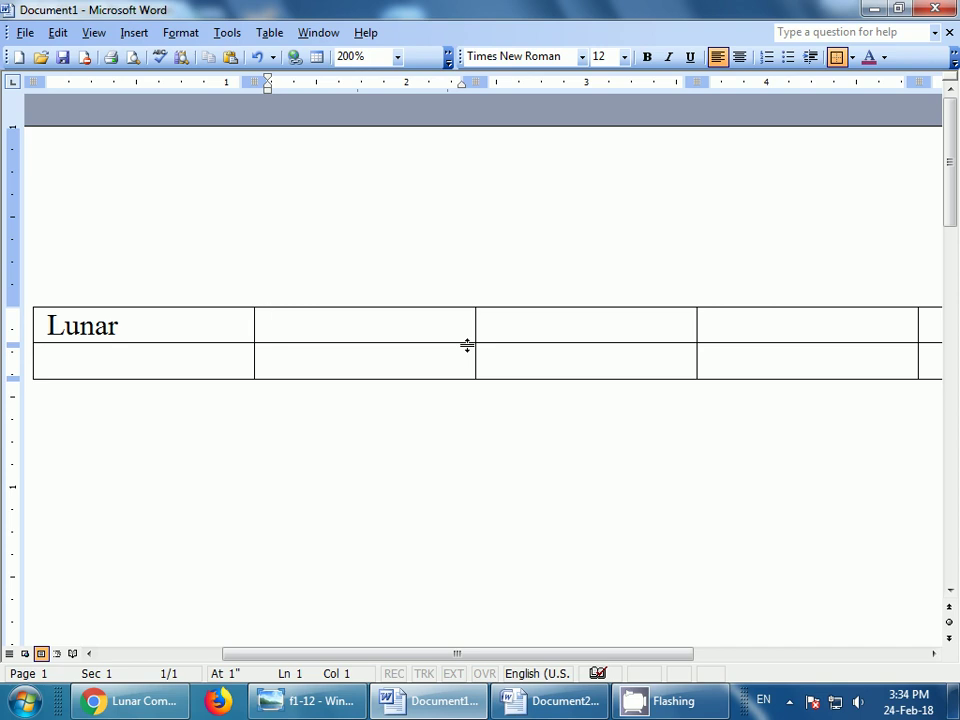
key(shift+F10)
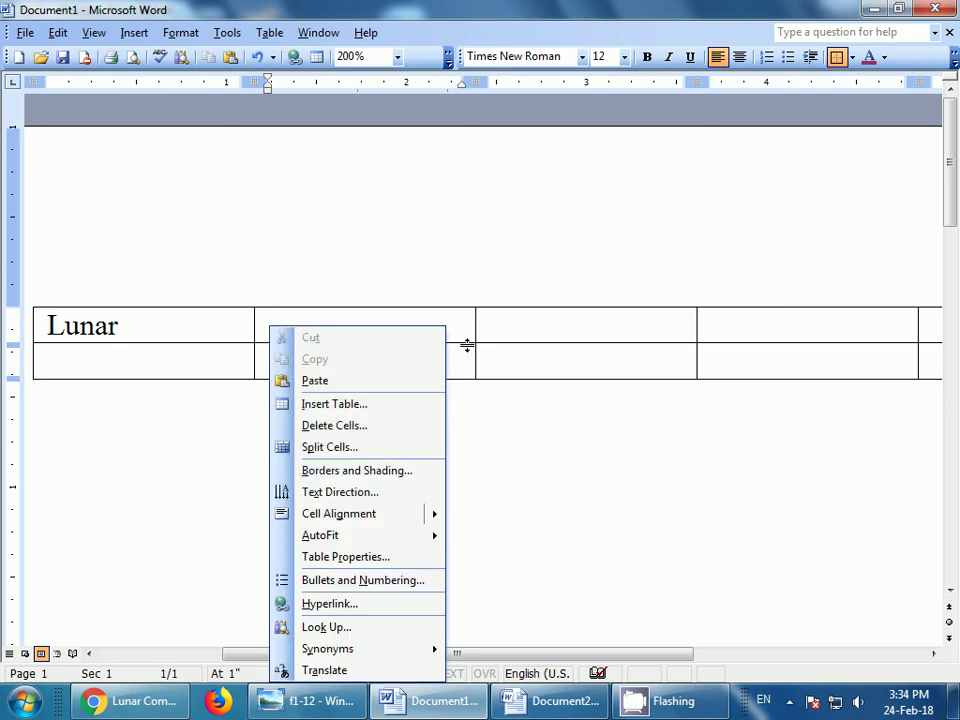
key(Escape)
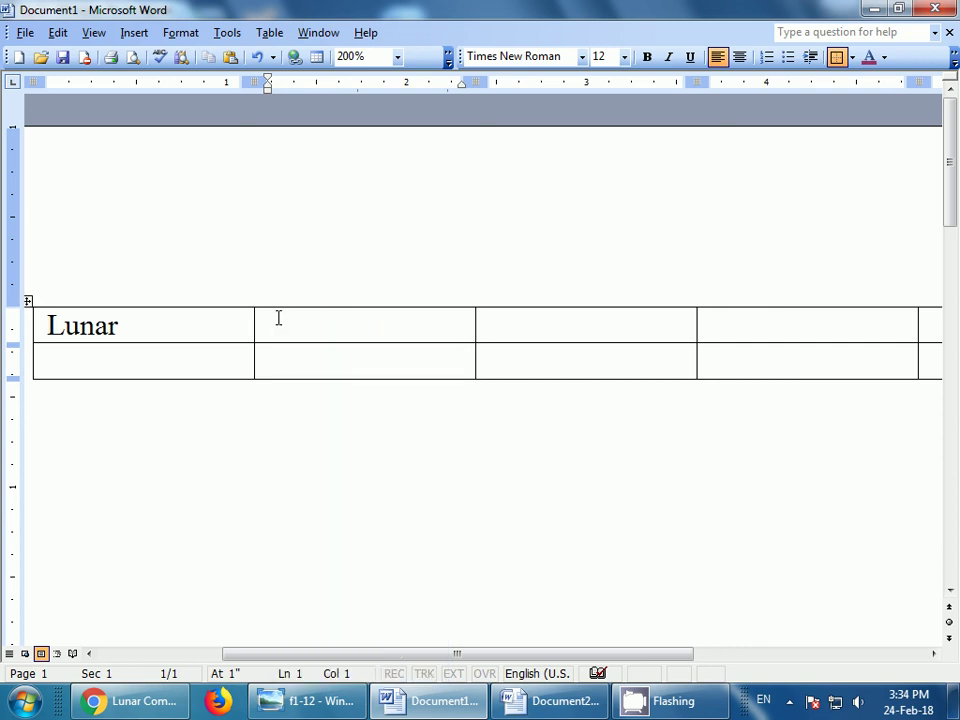
text(Comp)
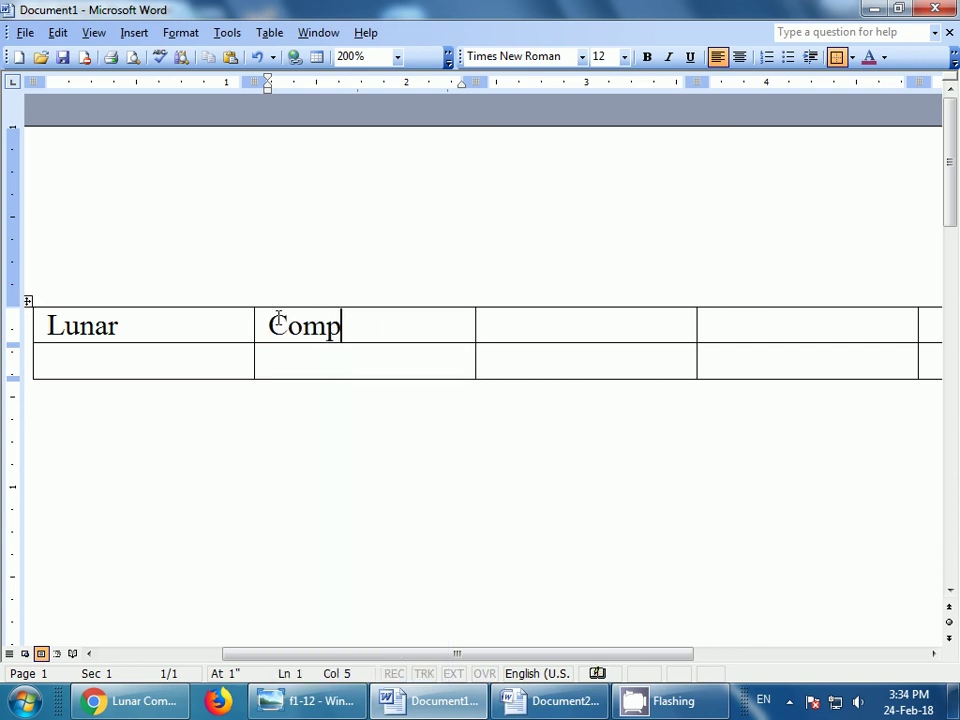
text(ut)
text(er)
key(Tab)
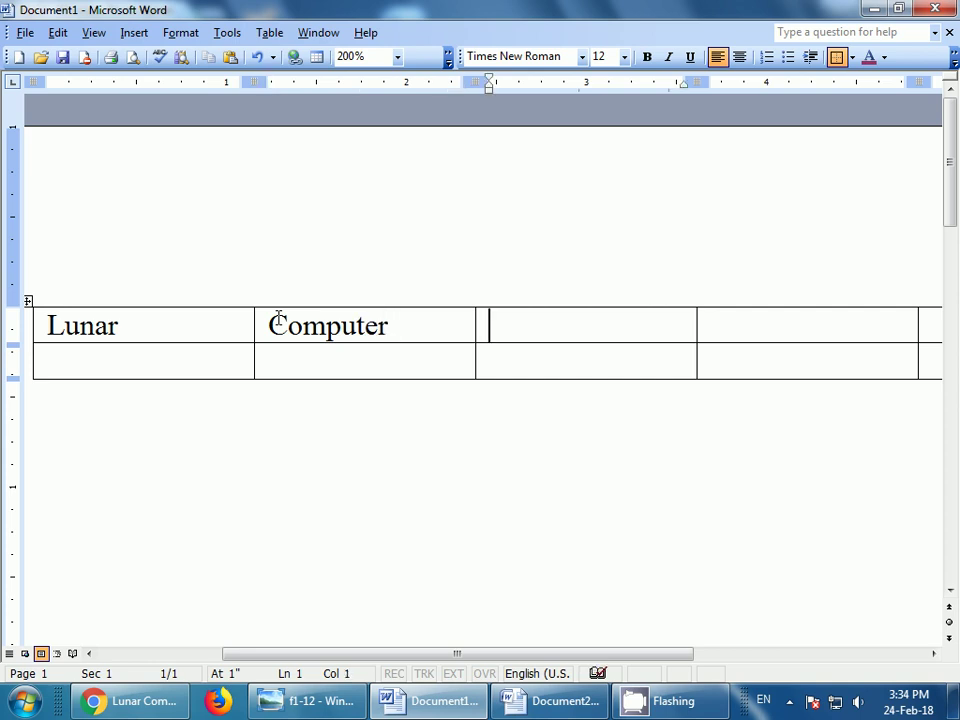
text(Coole)
key(BackSpace)
key(BackSpace)
key(BackSpace)
text(lleg)
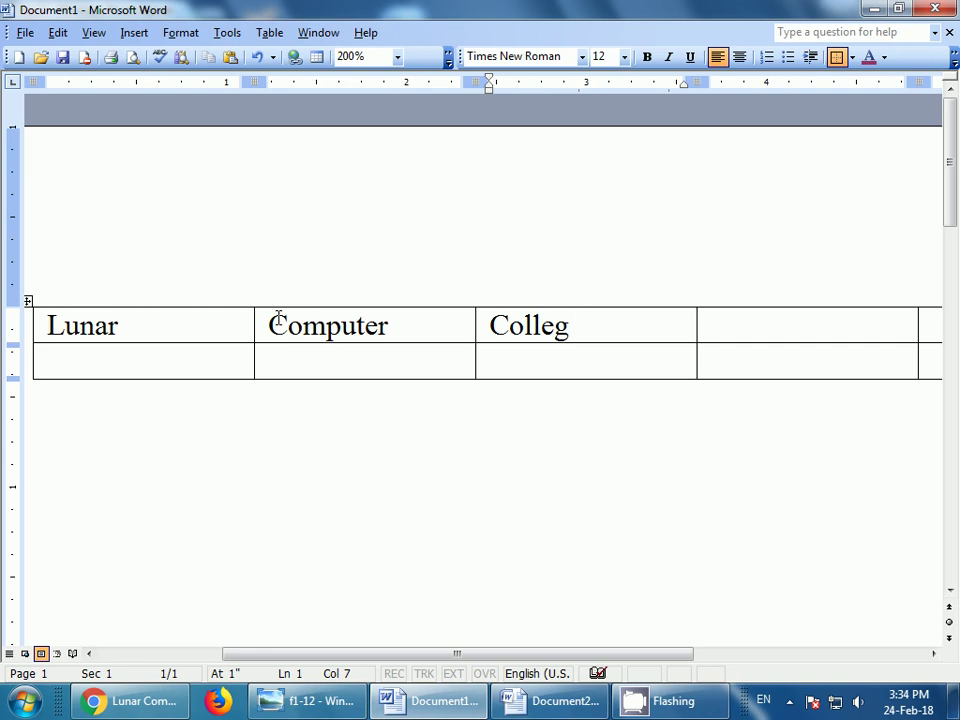
text(e)
Return to the Function of Tab Key image in Photo Viewer after a brief stop at the YouTube channel page.
click(307, 700)
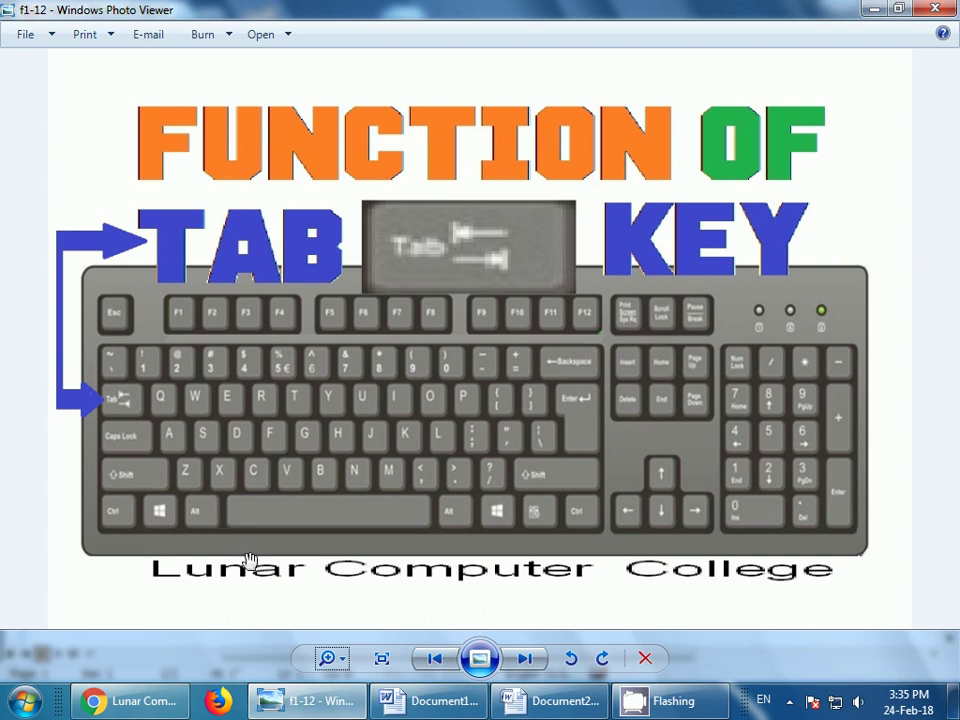
click(141, 705)
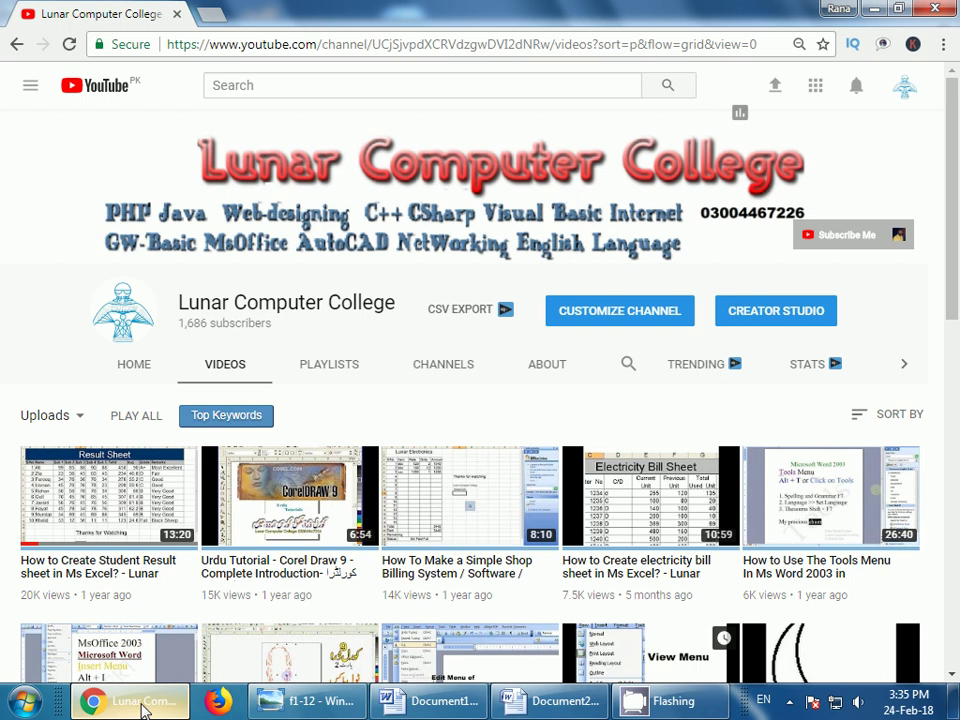
click(298, 705)
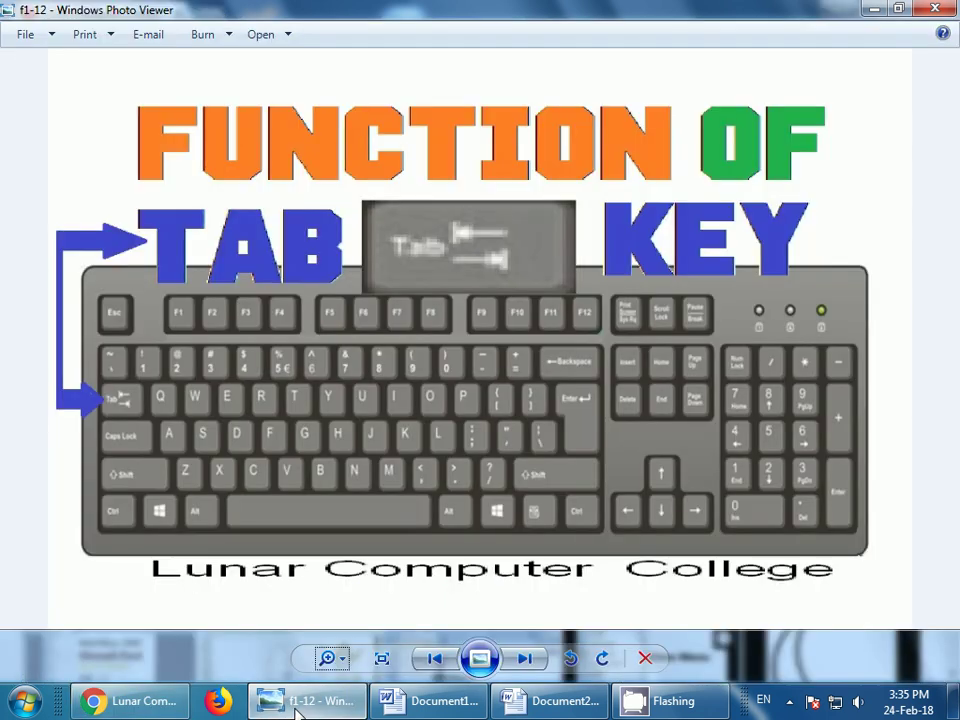